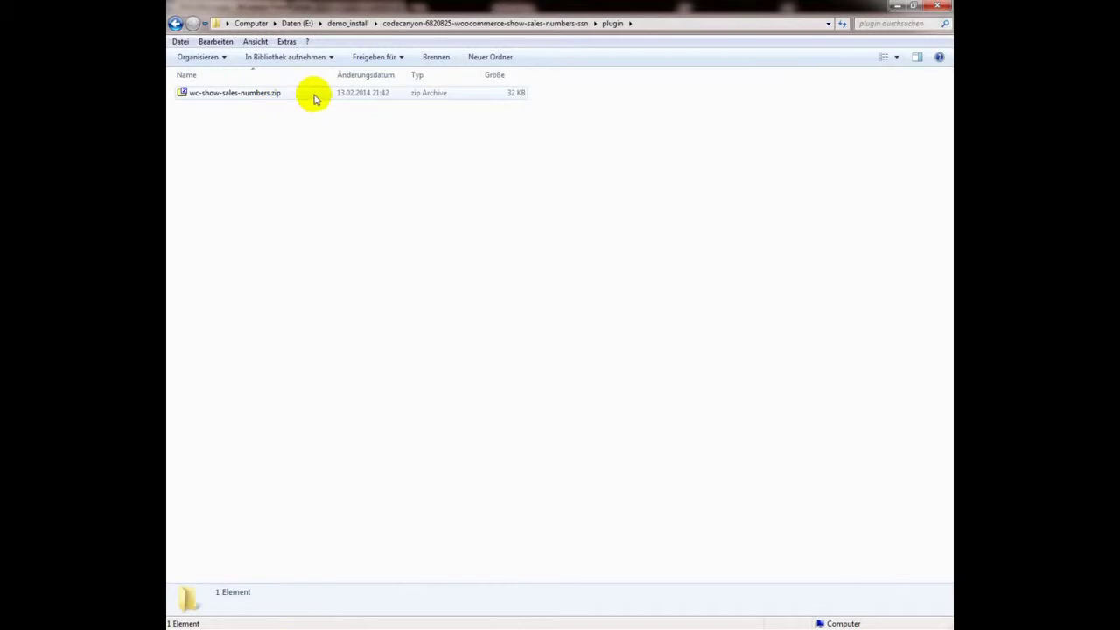
Locate wc-show-sales-numbers.zip in the package's plugin folder and switch to the WordPress dashboard in the browser
left_click(308, 98)
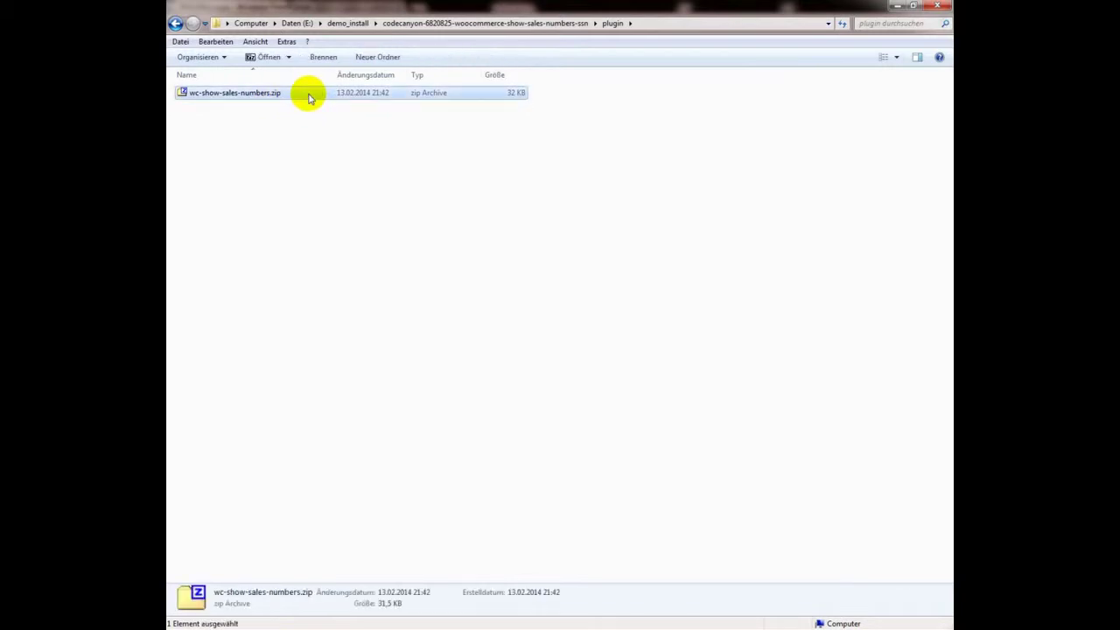
left_click(347, 238)
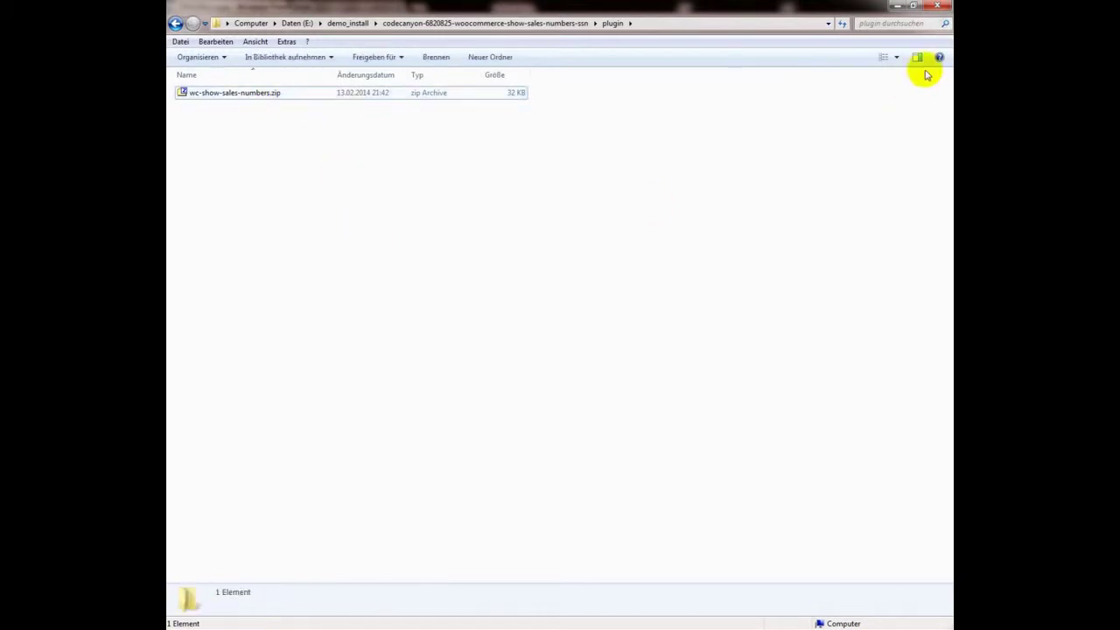
left_click(902, 5)
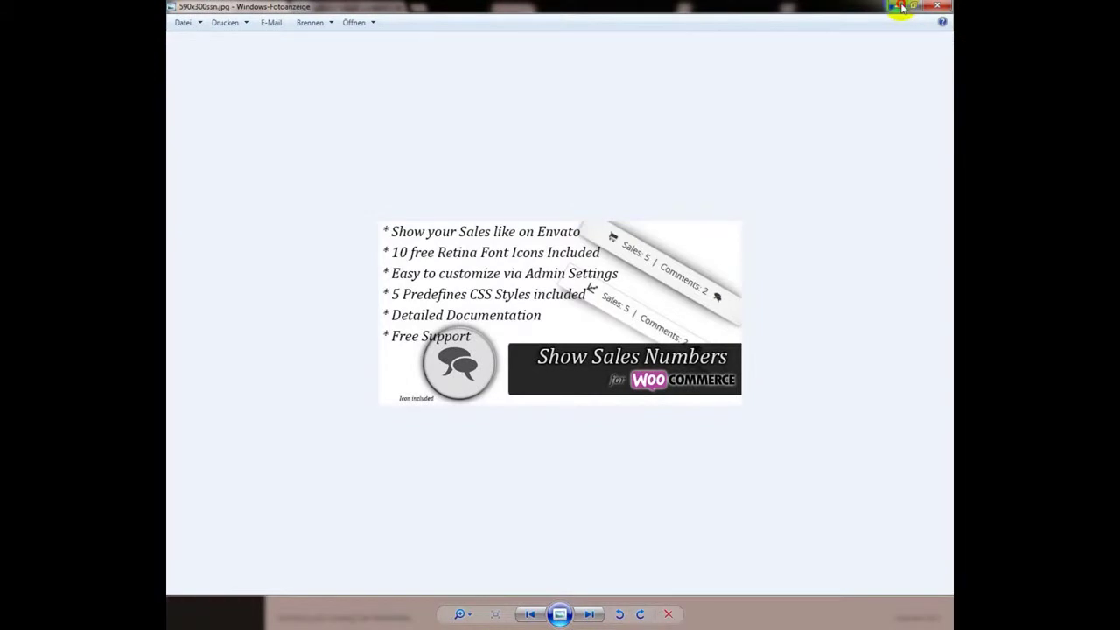
left_click(903, 5)
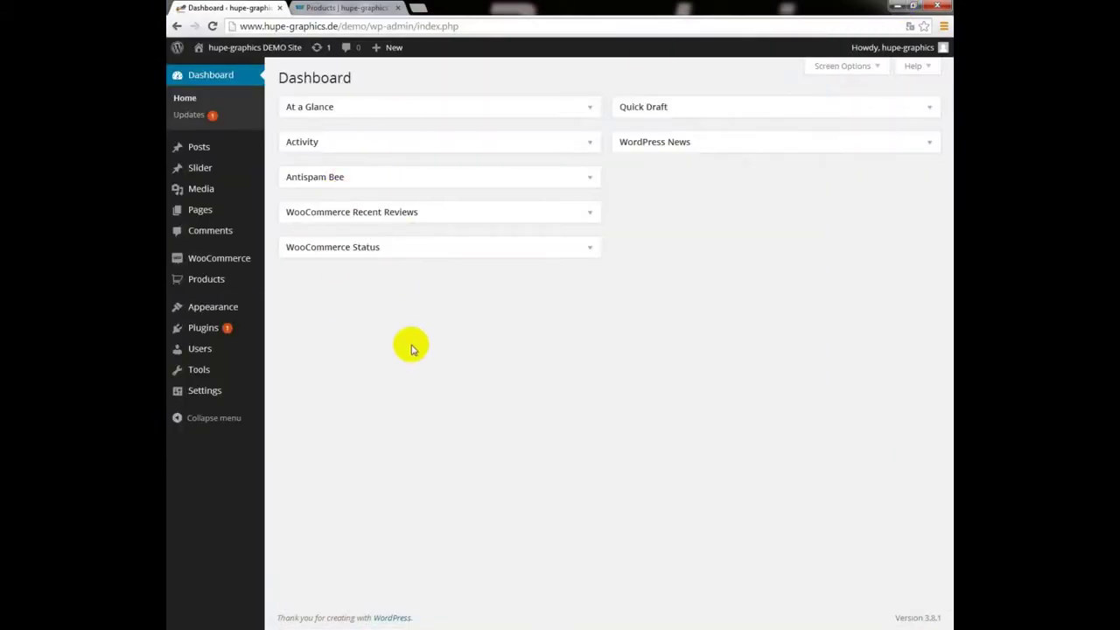
Upload wc-show-sales-numbers.zip from the codecanyon package's plugin folder as a new plugin and install it
mouse_move(204, 330)
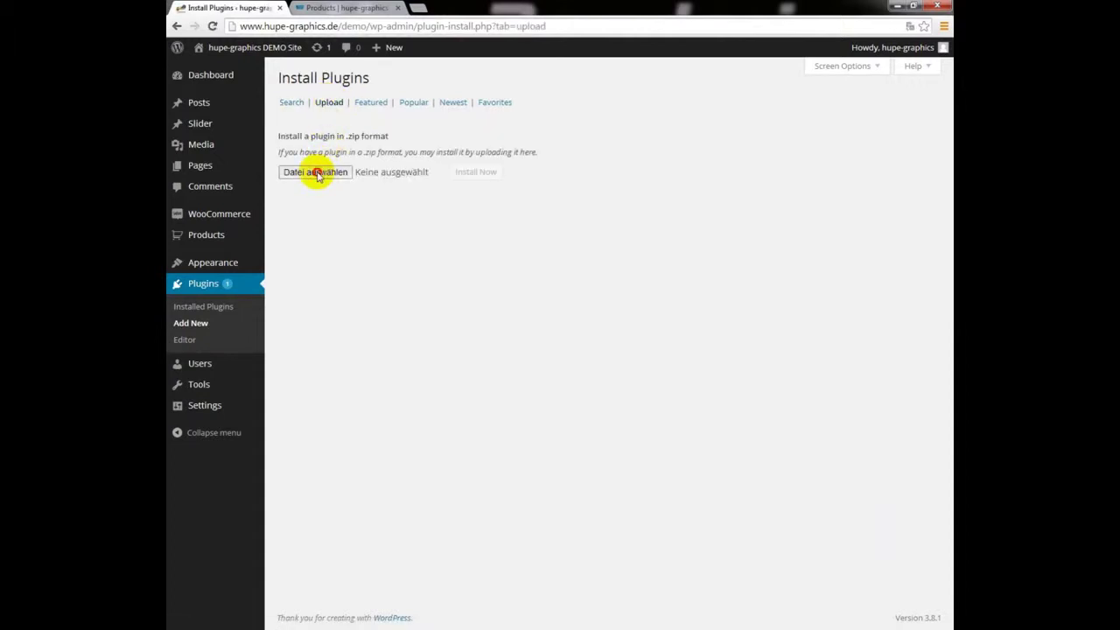
left_click(317, 173)
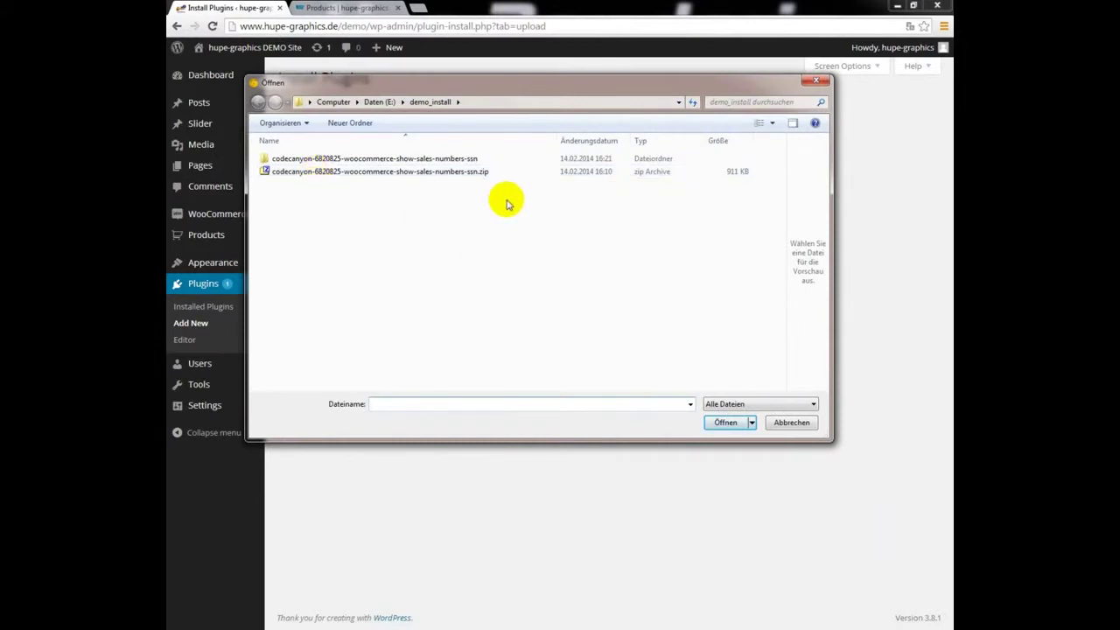
left_click(394, 162)
double_click(395, 163)
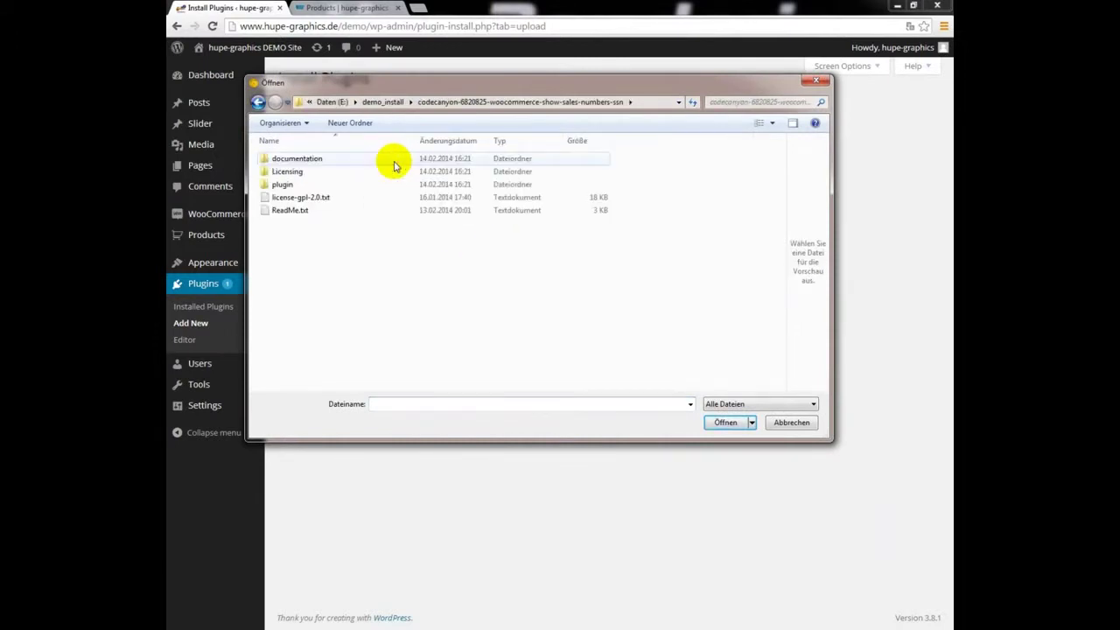
double_click(316, 187)
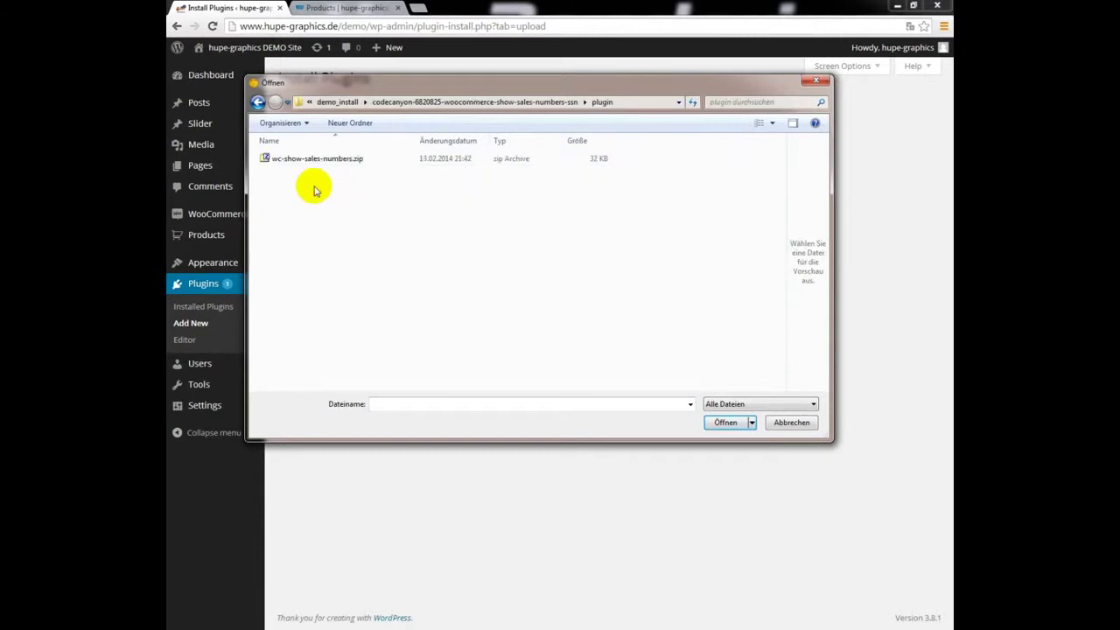
left_click(388, 163)
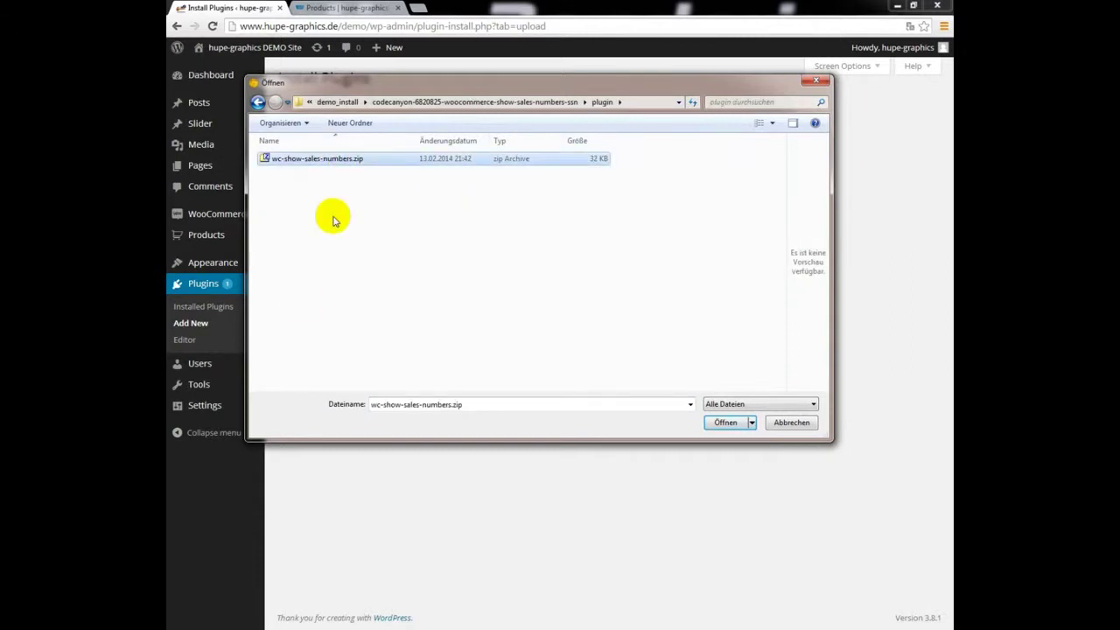
left_click(722, 425)
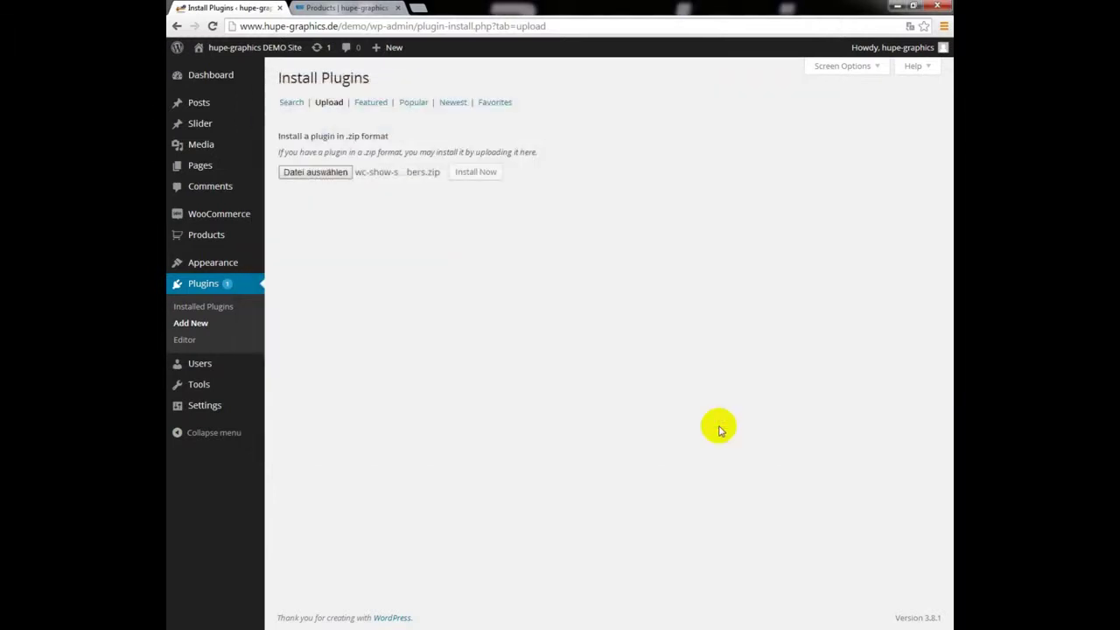
left_click(482, 175)
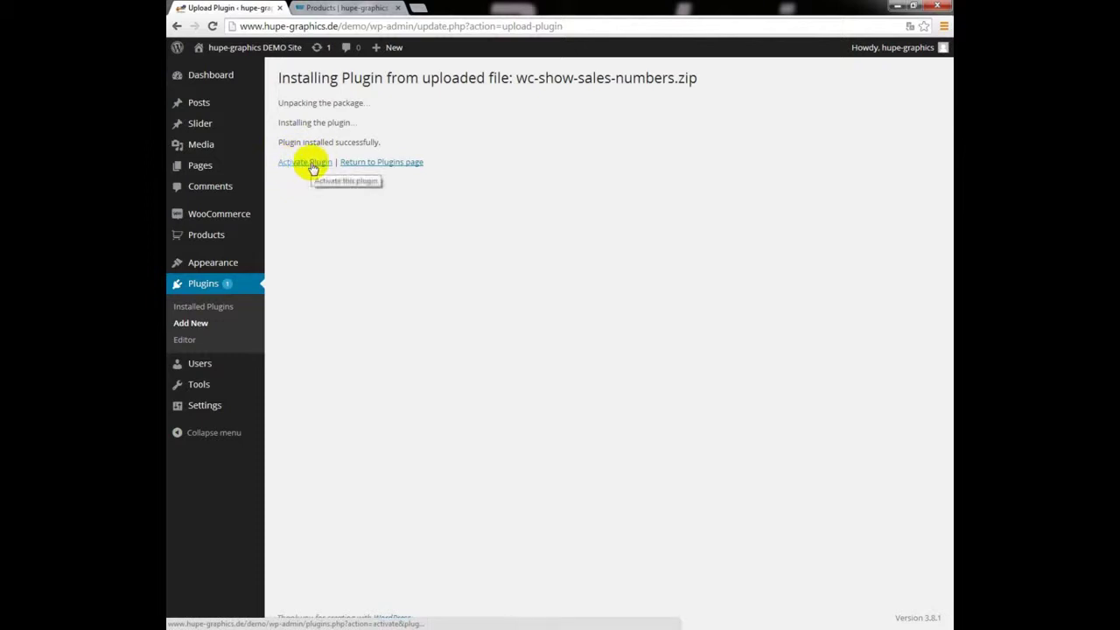
View the Fur Hooded Jacket product page in the demo shop before activating the plugin
left_click(352, 10)
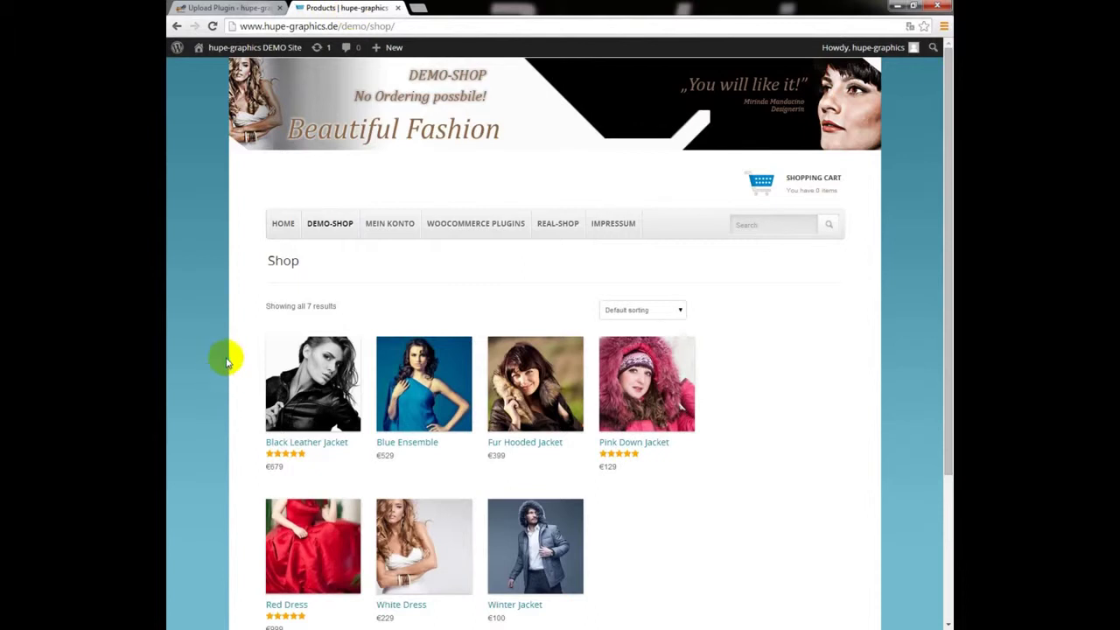
left_click(549, 387)
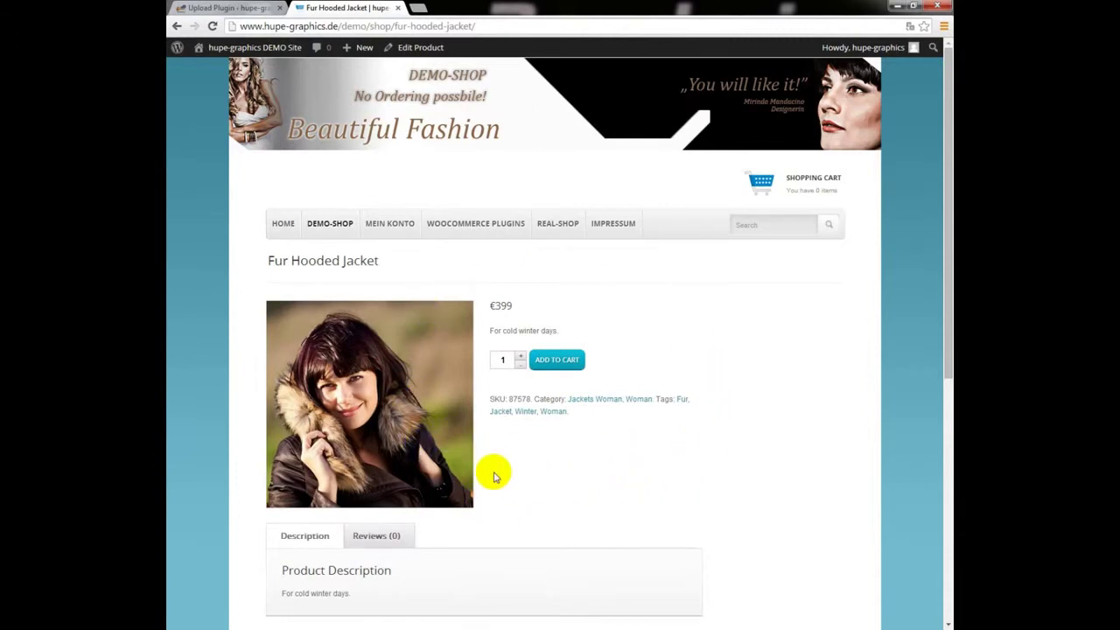
Activate the uploaded plugin and find WooCommerce - Show Sales Numbers (SSN) in the installed plugins list
left_click(224, 10)
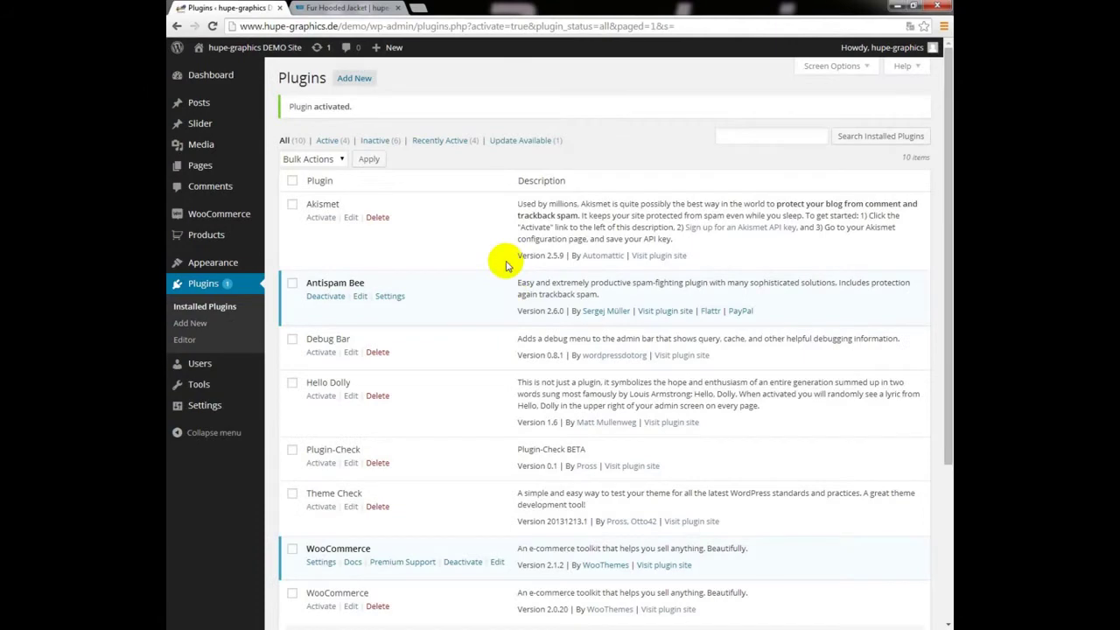
scroll(488, 267, "down", 5)
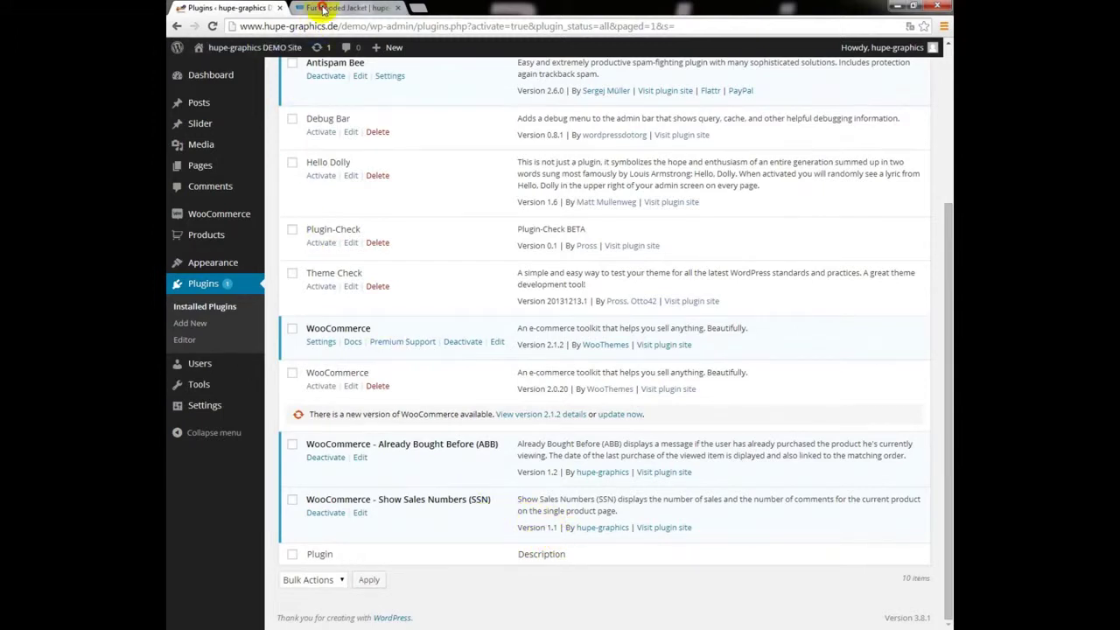
Reload the Fur Hooded Jacket shop page and examine the sales and comments display under the product details
left_click(323, 9)
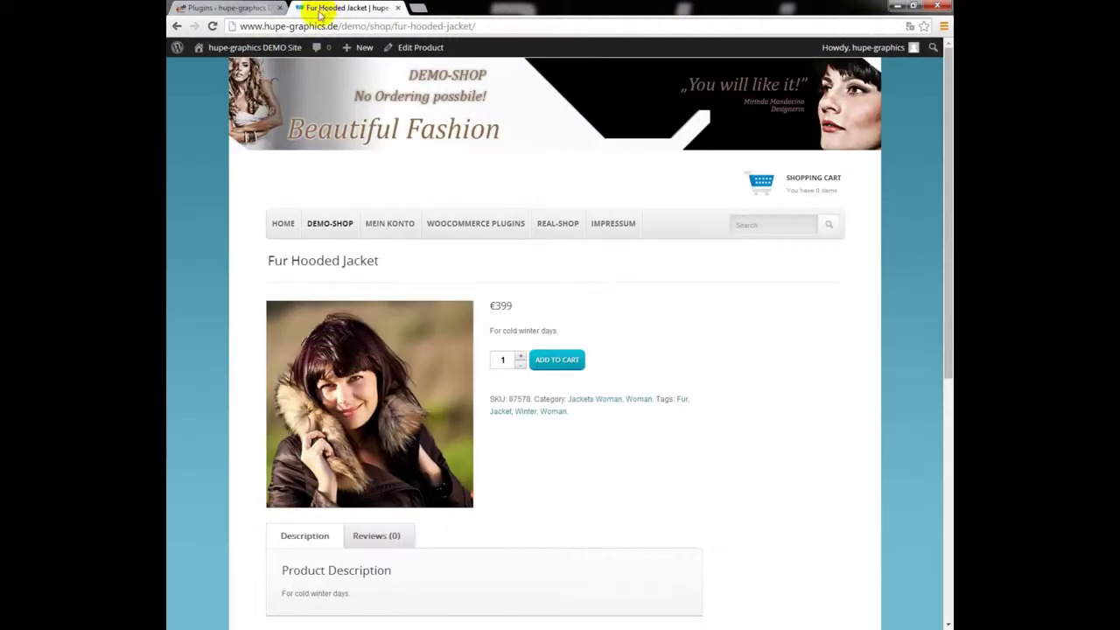
left_click(213, 27)
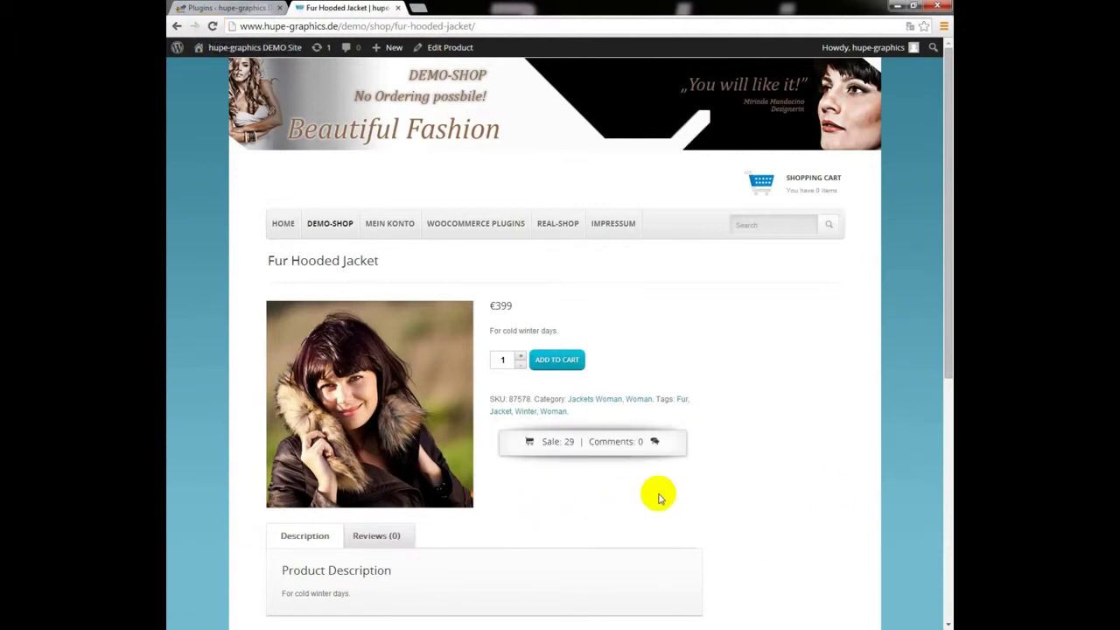
scroll(745, 437, "down", 1)
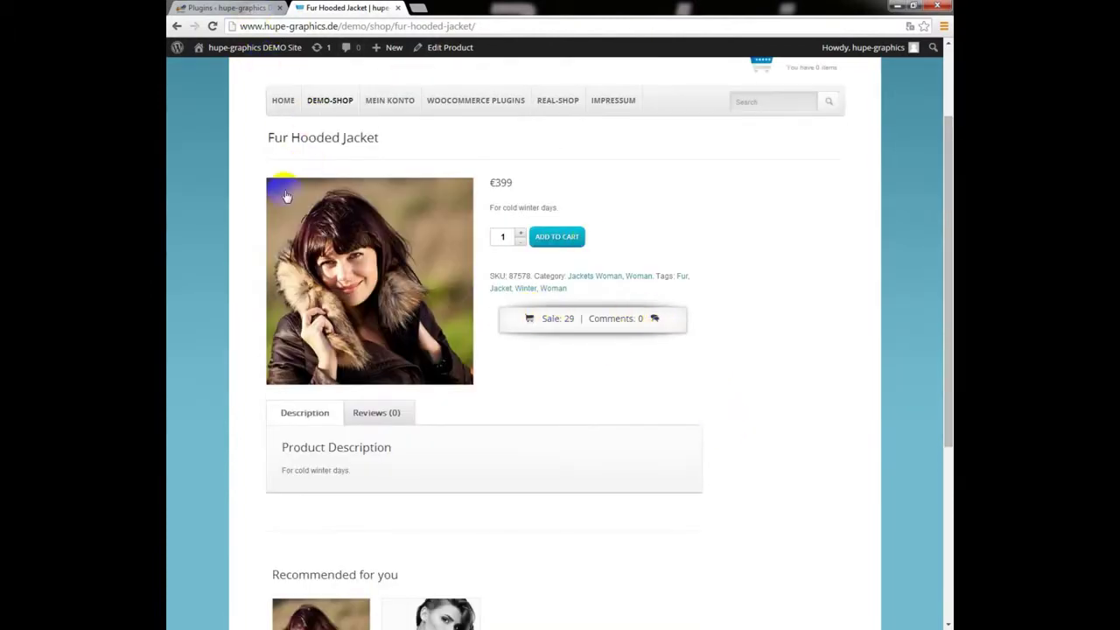
scroll(262, 191, "up", 1)
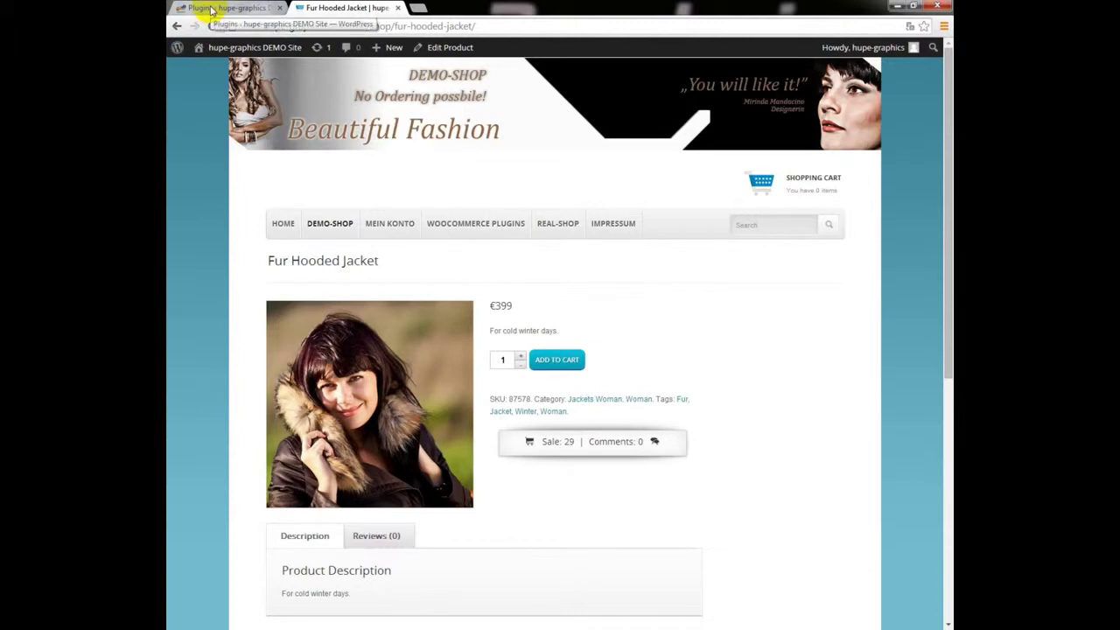
Open the Black Leather Jacket product from the demo shop and examine its sales and comments display
left_click(329, 226)
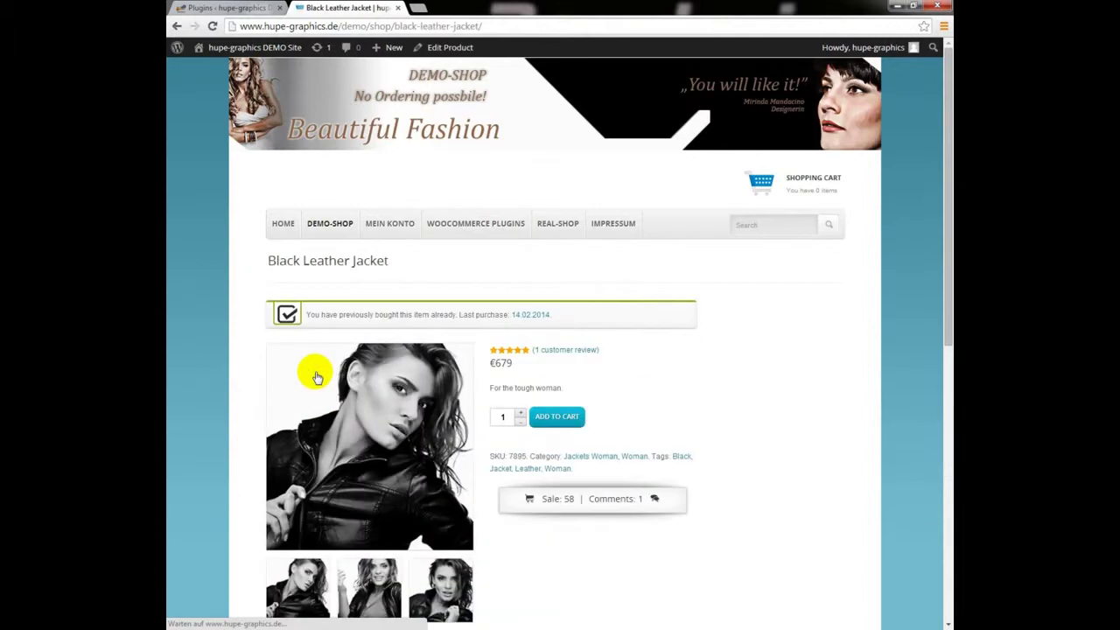
scroll(757, 472, "down", 1)
scroll(757, 472, "down", 1)
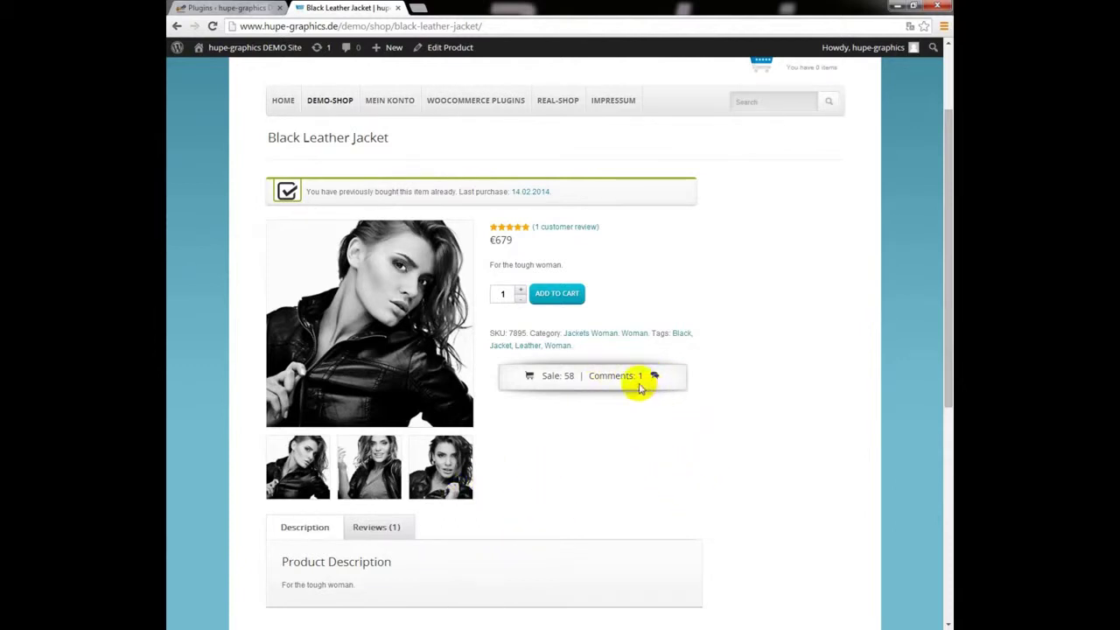
Submit a five-star review for the Black Leather Jacket with the text "Wow this works!"
left_click(370, 528)
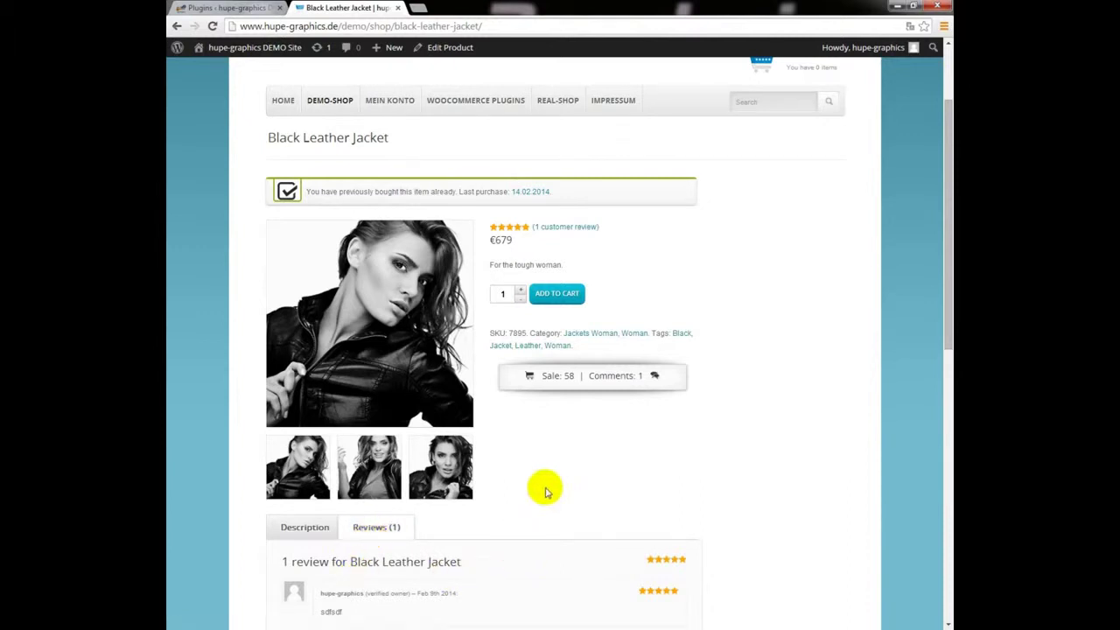
scroll(545, 487, "down", 3)
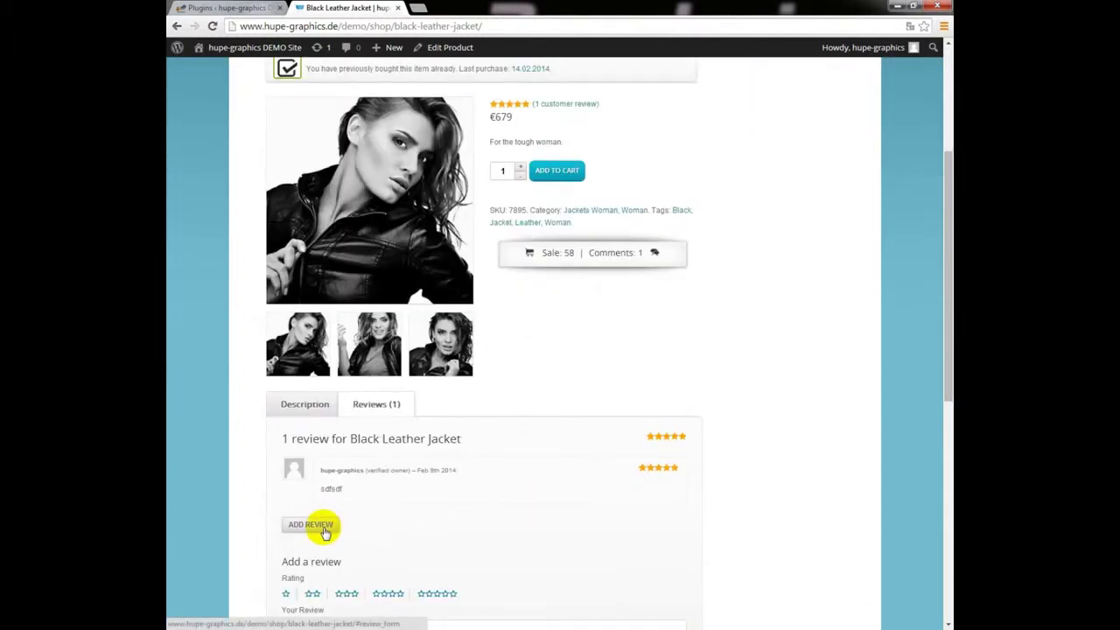
left_click(322, 527)
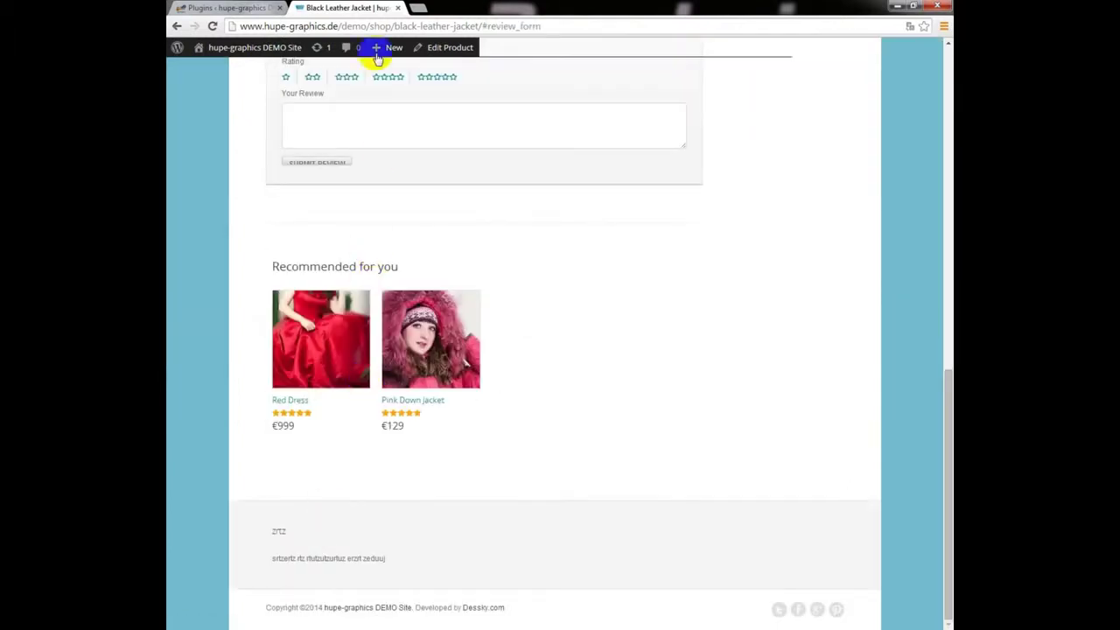
left_click(436, 77)
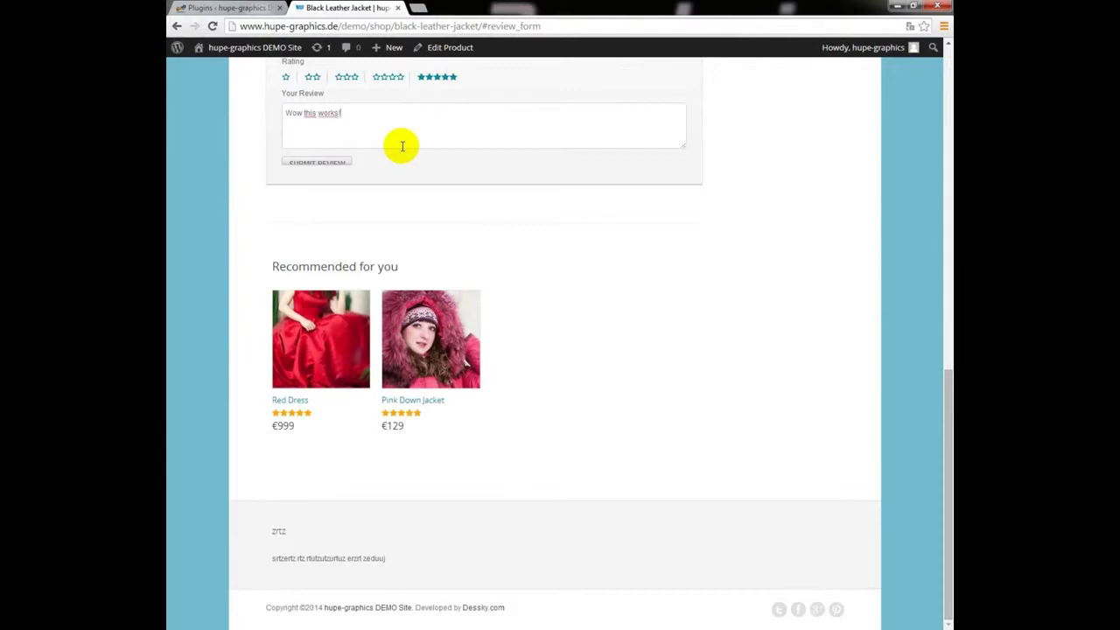
left_click(308, 163)
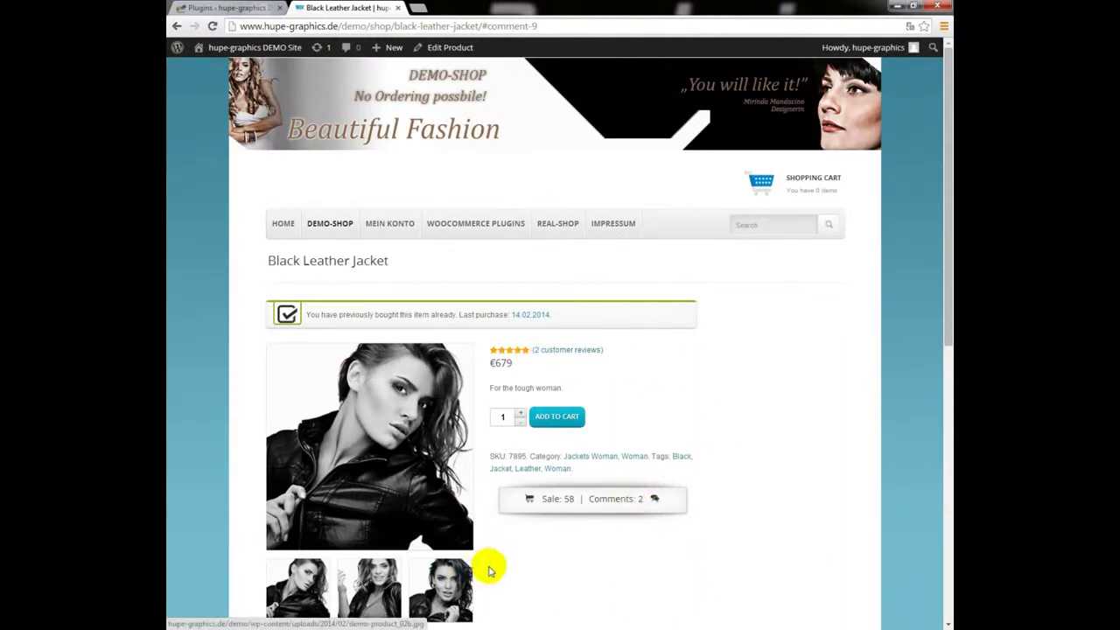
Check the comments count in the sales display on the Black Leather Jacket page after submitting the review
scroll(490, 545, "down", 2)
scroll(501, 496, "down", 1)
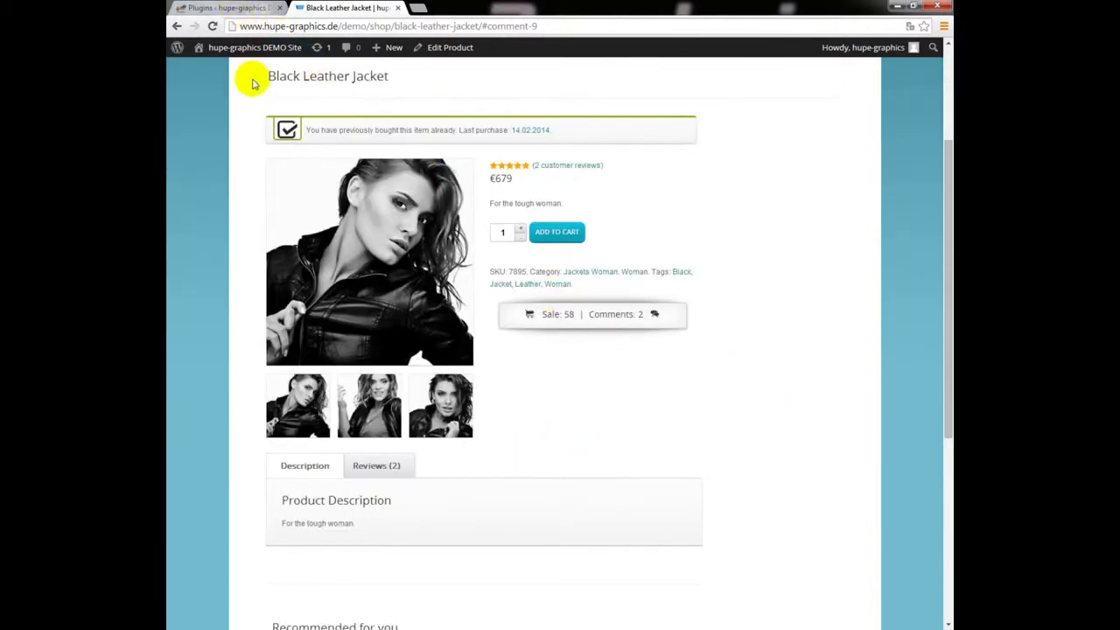
left_click(385, 87)
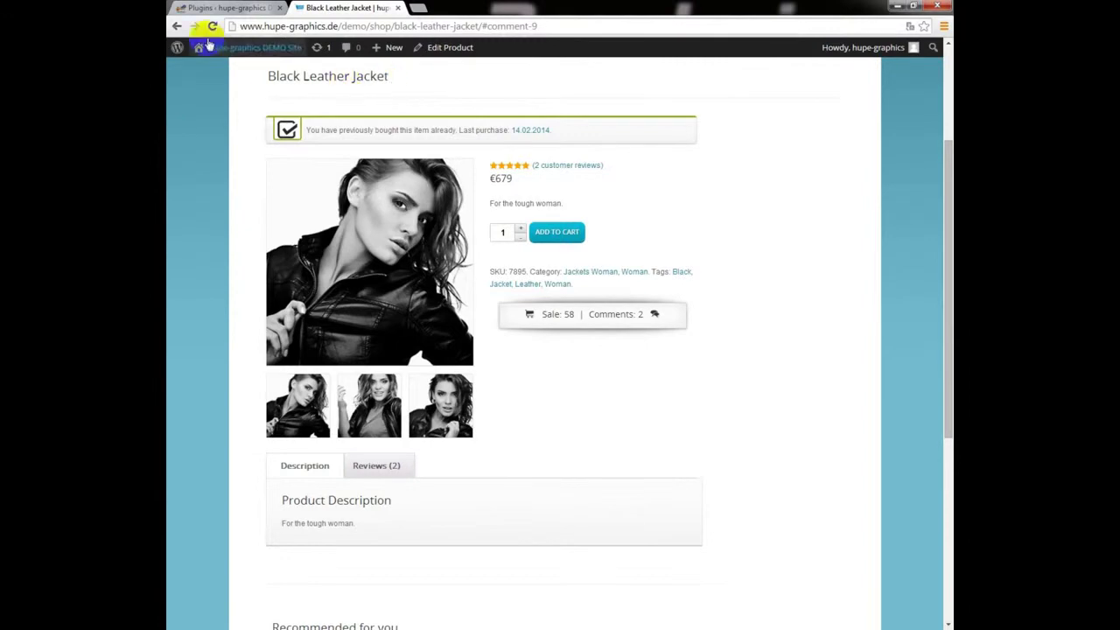
Edit the Black Leather Jacket product in the WordPress admin, enable Disable SSN-Messages in its general data, and update it
left_click(201, 9)
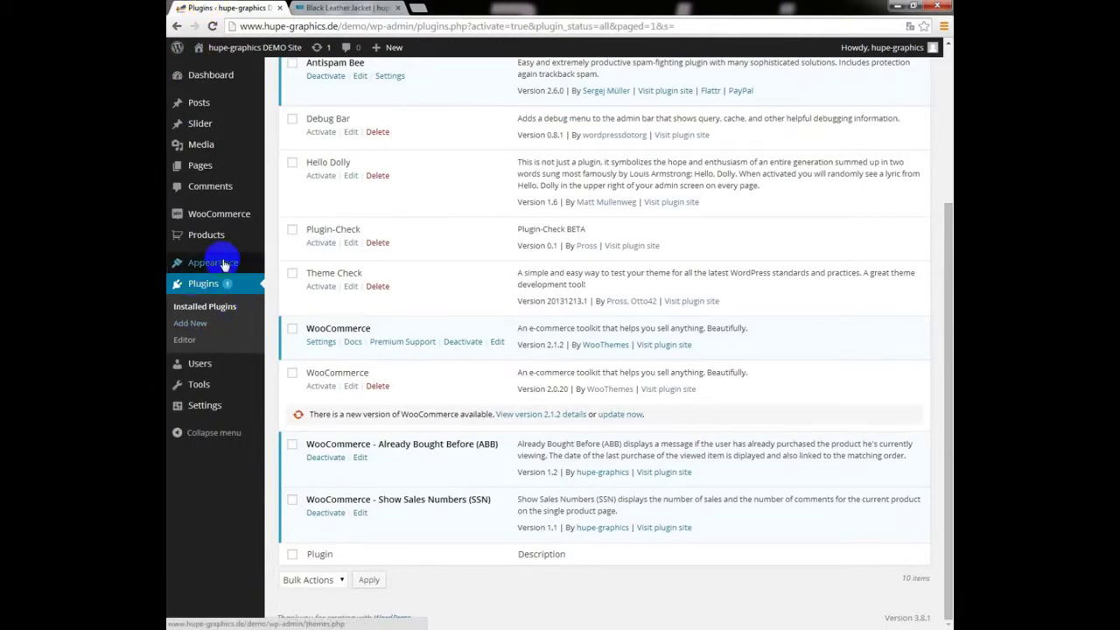
mouse_move(207, 242)
left_click(298, 241)
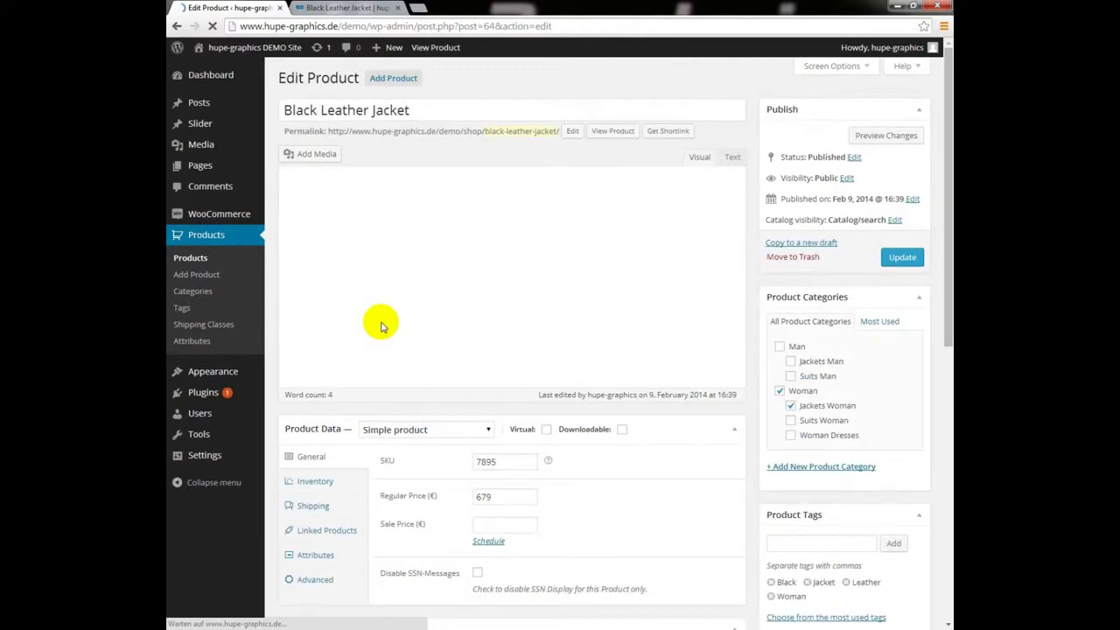
scroll(269, 270, "down", 4)
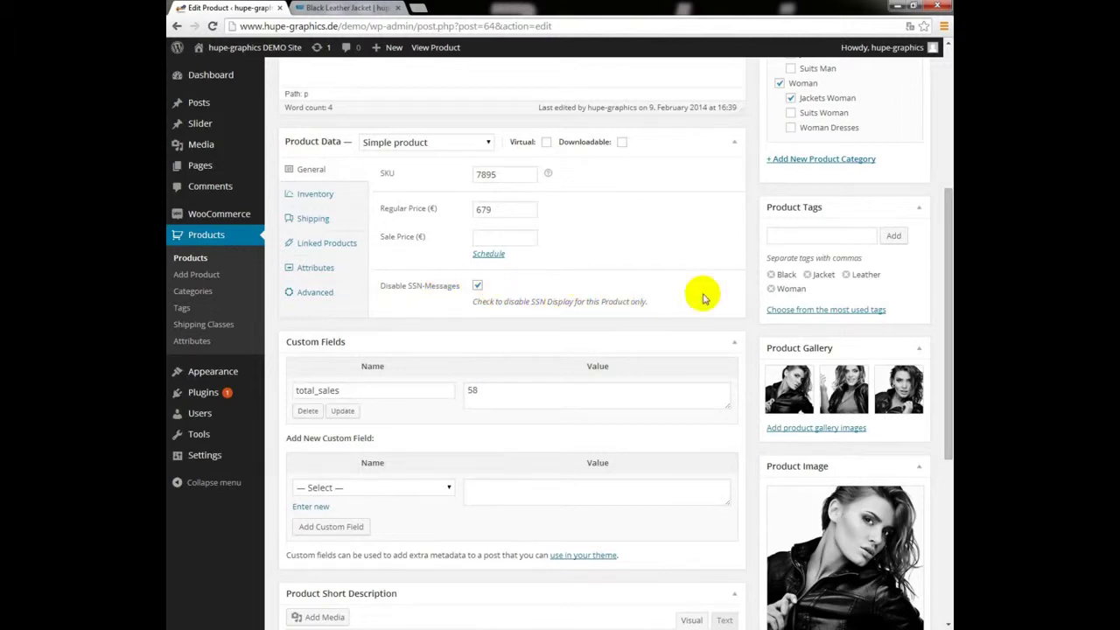
scroll(723, 307, "up", 3)
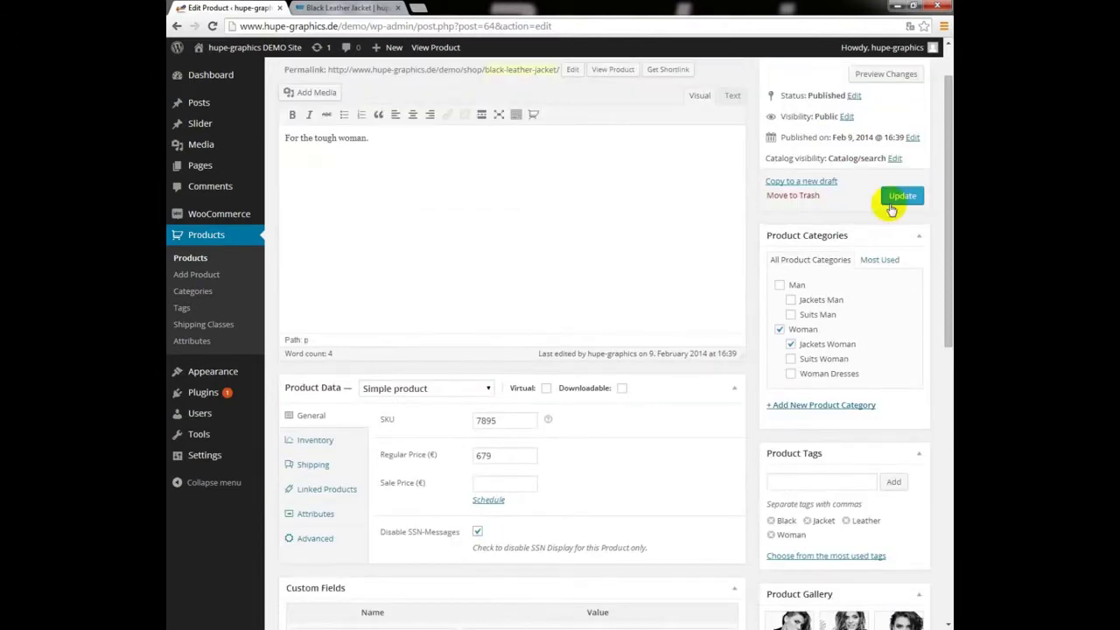
left_click(901, 196)
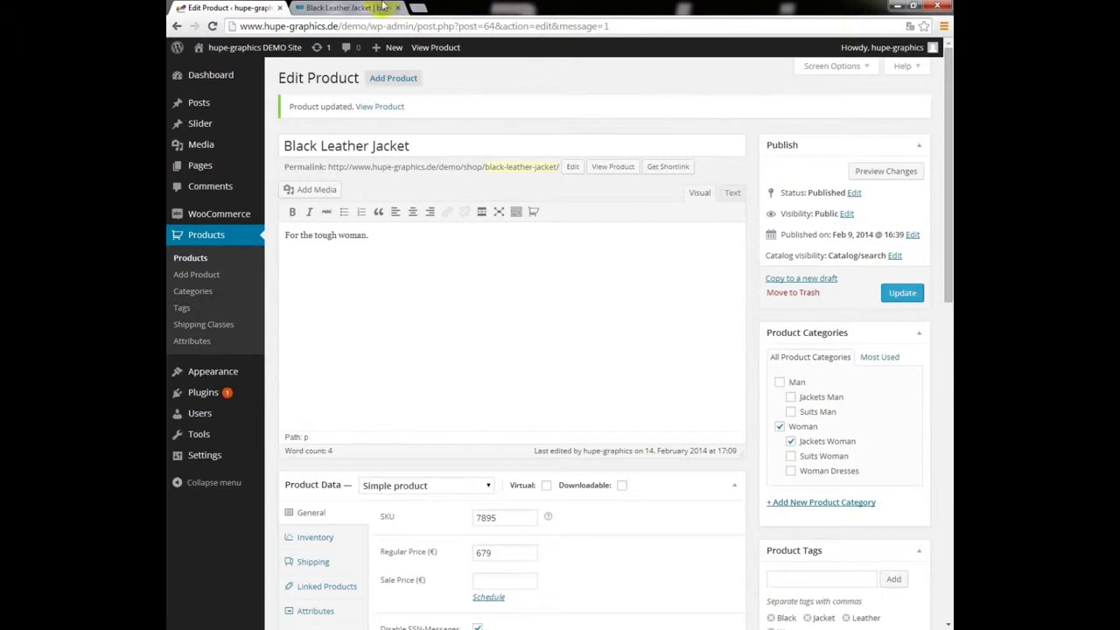
Reload the Black Leather Jacket shop page to check for the sales display, and return to the product editor
left_click(357, 7)
left_click(212, 26)
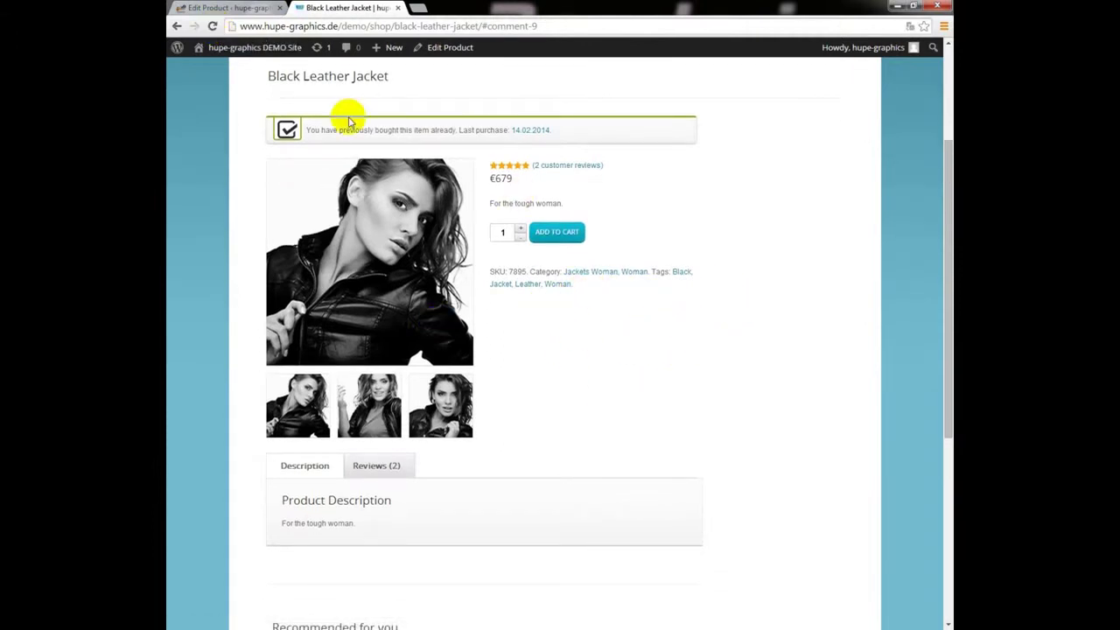
left_click(252, 8)
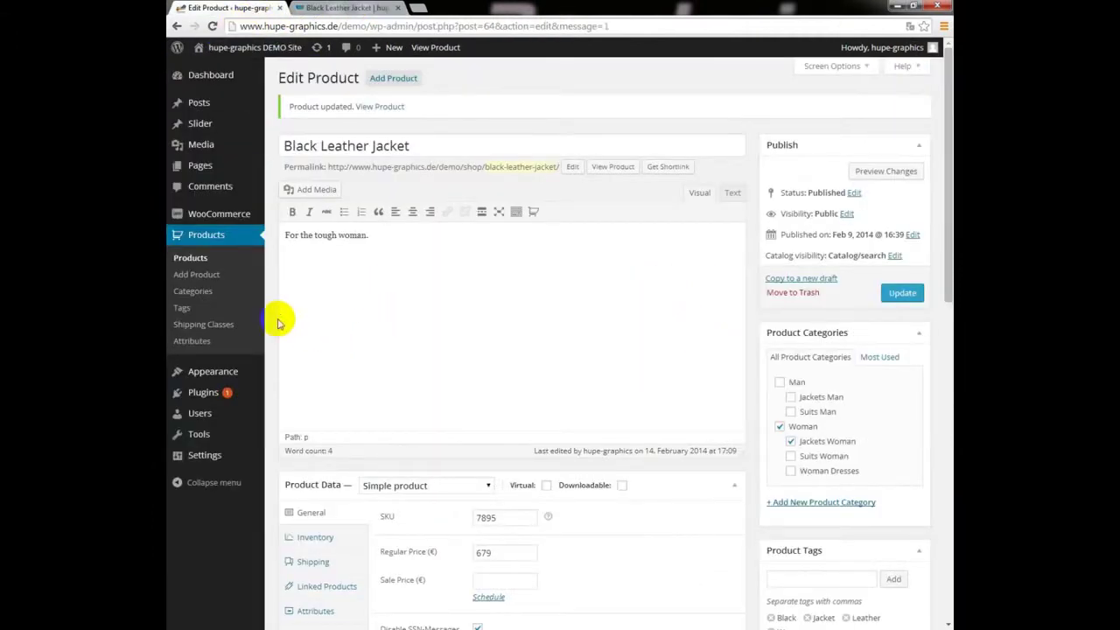
Turn off Disable SSN-Messages in the Black Leather Jacket's general product data and update the product
scroll(278, 319, "down", 5)
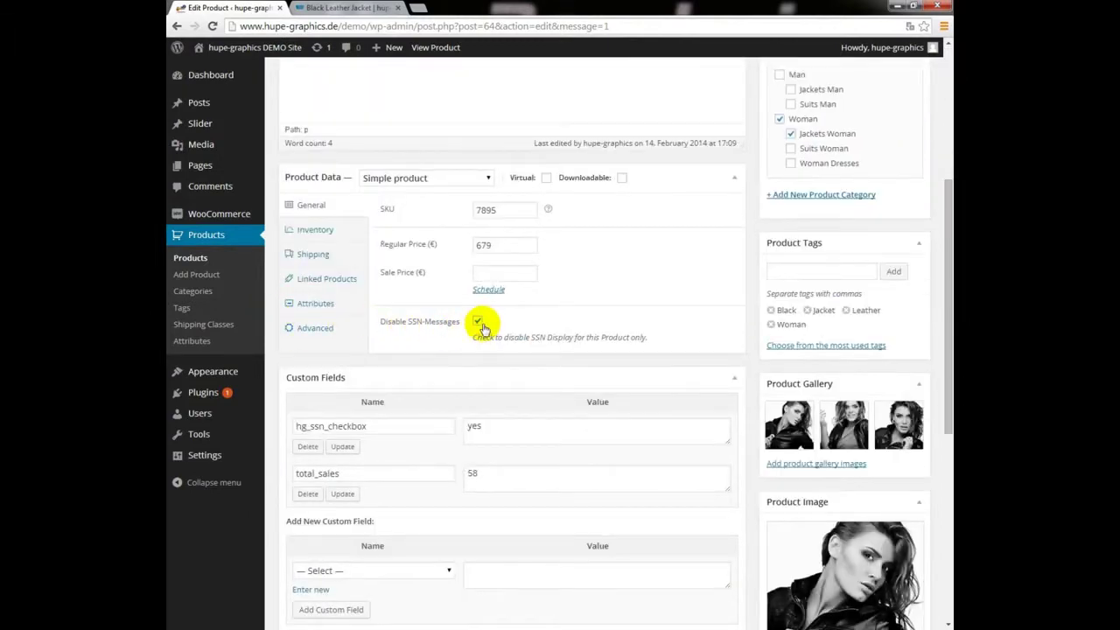
left_click(479, 324)
scroll(750, 310, "up", 5)
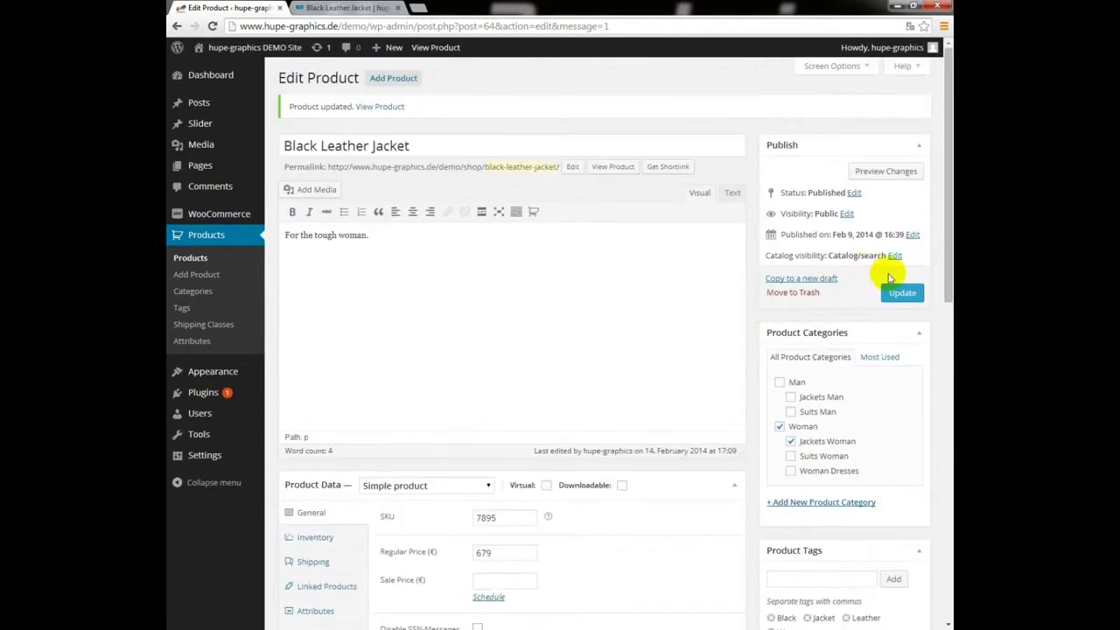
left_click(897, 294)
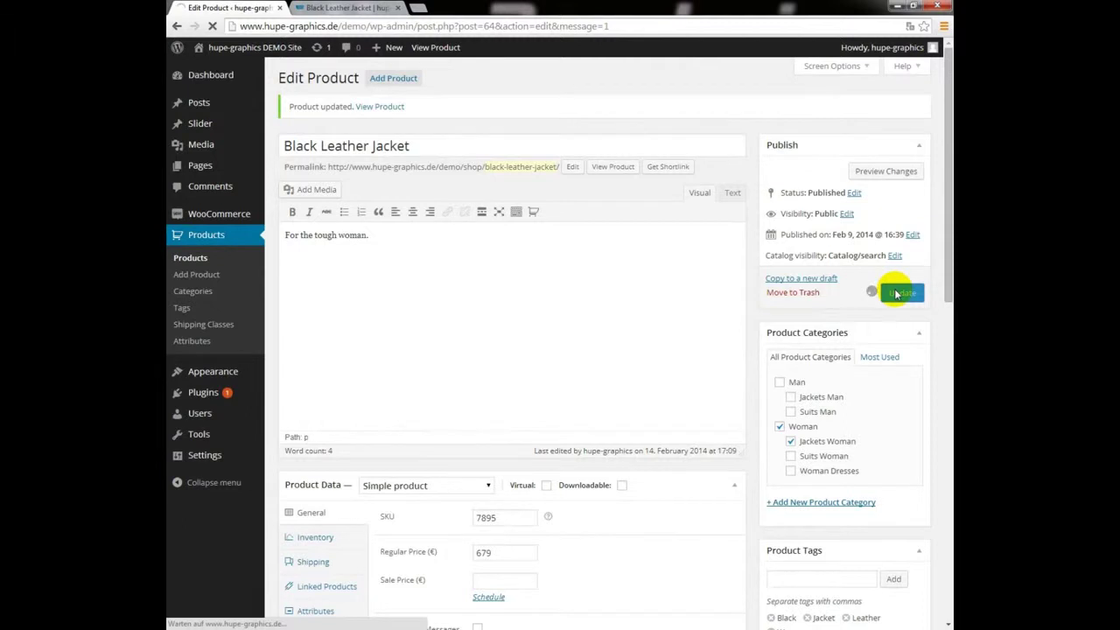
Reload the Black Leather Jacket shop page to check for the sales display, and return to the WordPress admin
left_click(325, 7)
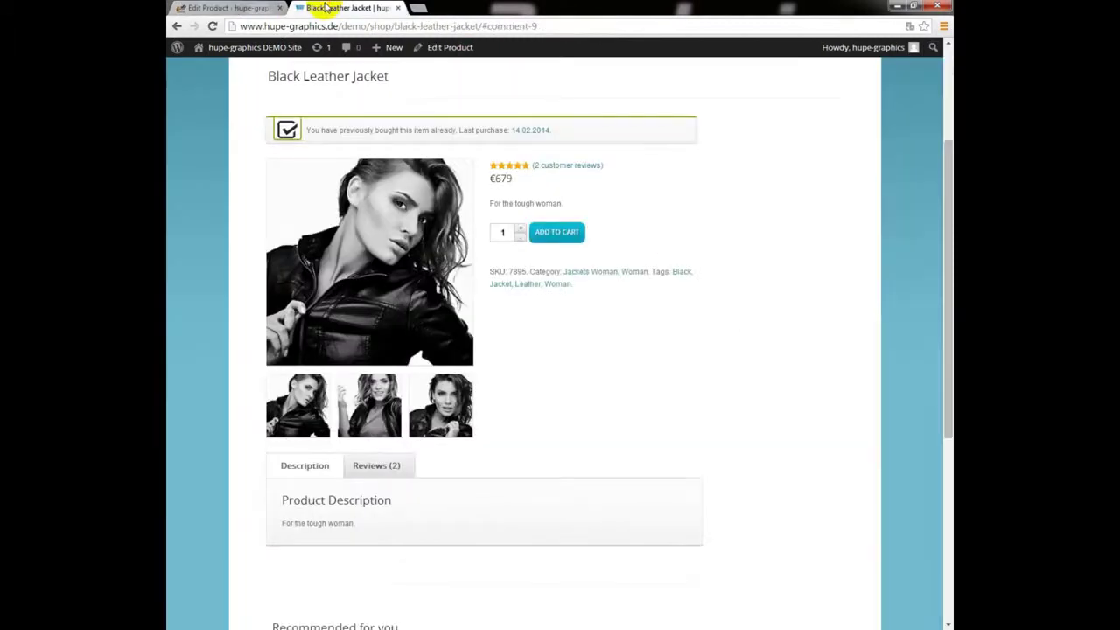
left_click(213, 26)
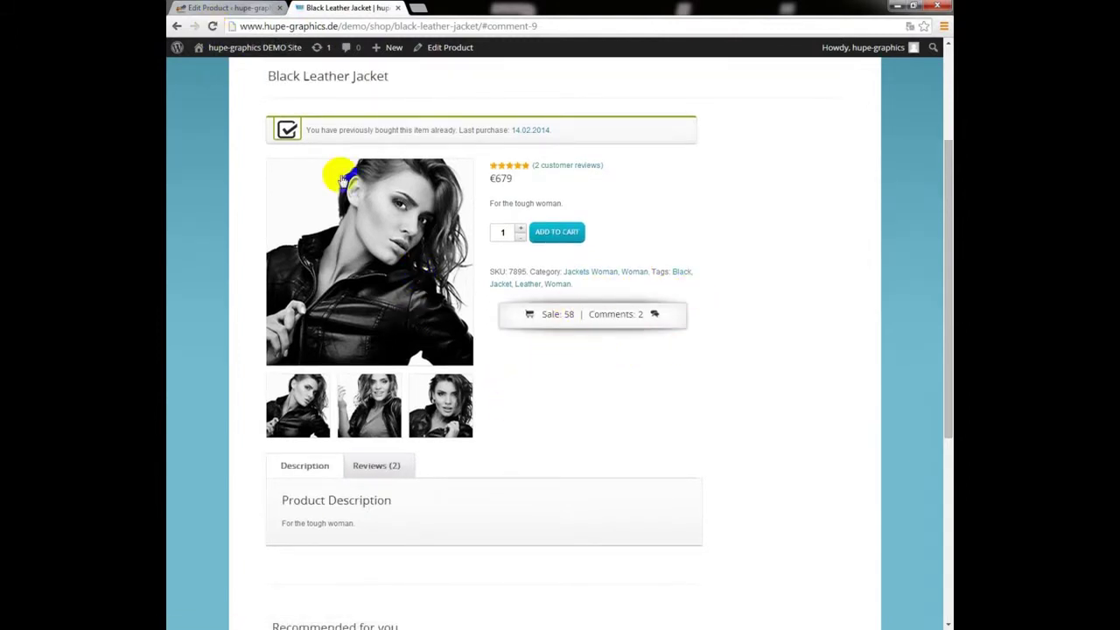
left_click(229, 8)
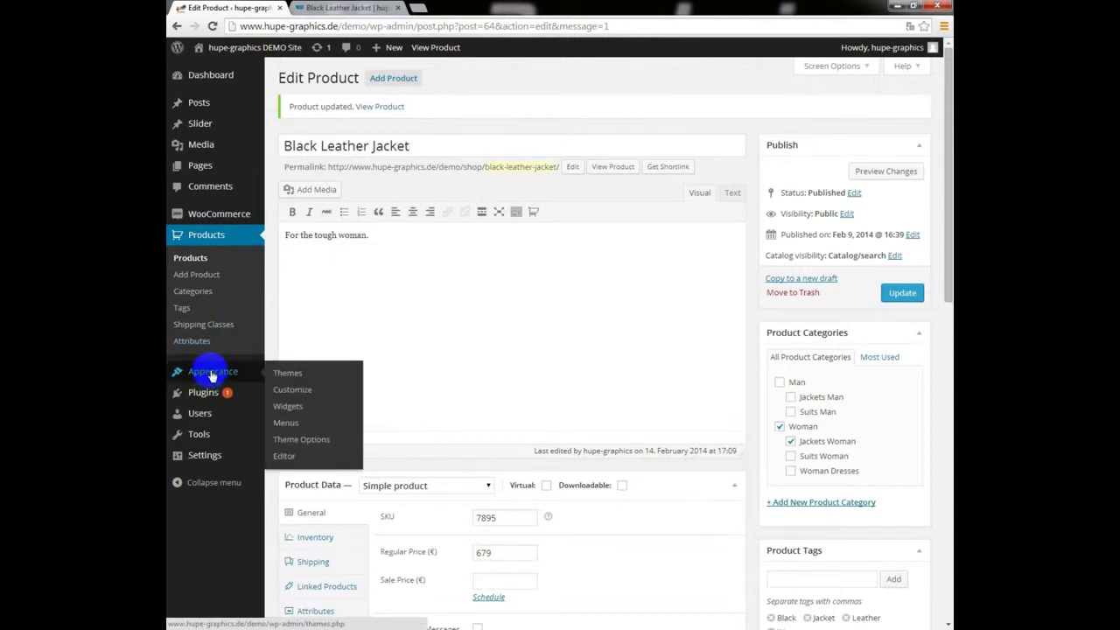
In the WooCommerce general settings, set SSN Message Part 1 to "Purchases:" and Message Part 2 to "Reviews:", and save
mouse_move(199, 216)
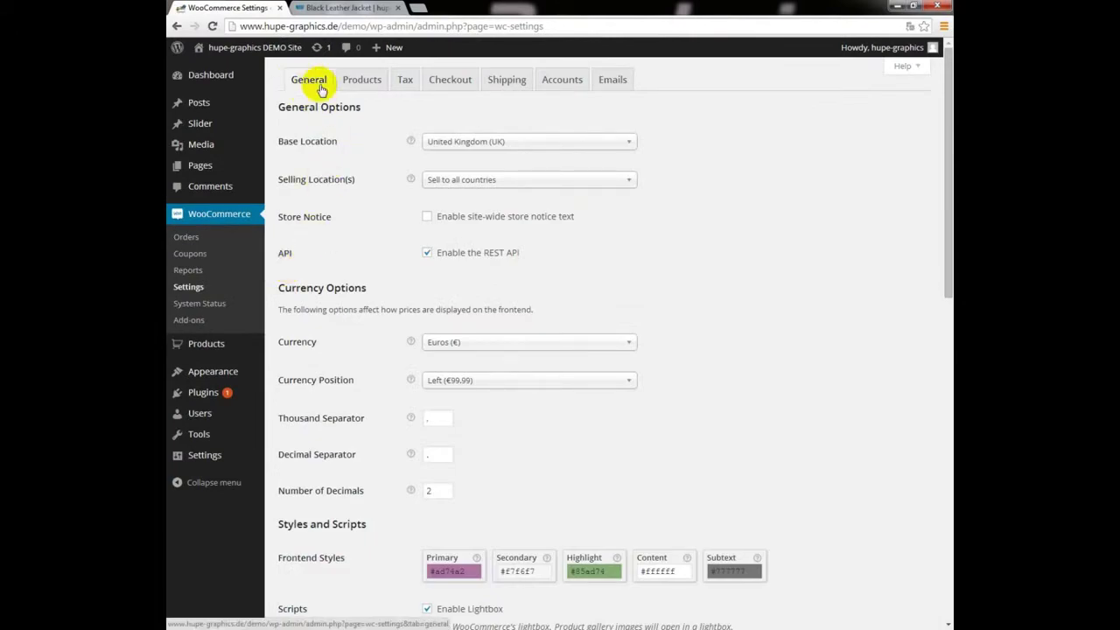
scroll(330, 218, "down", 7)
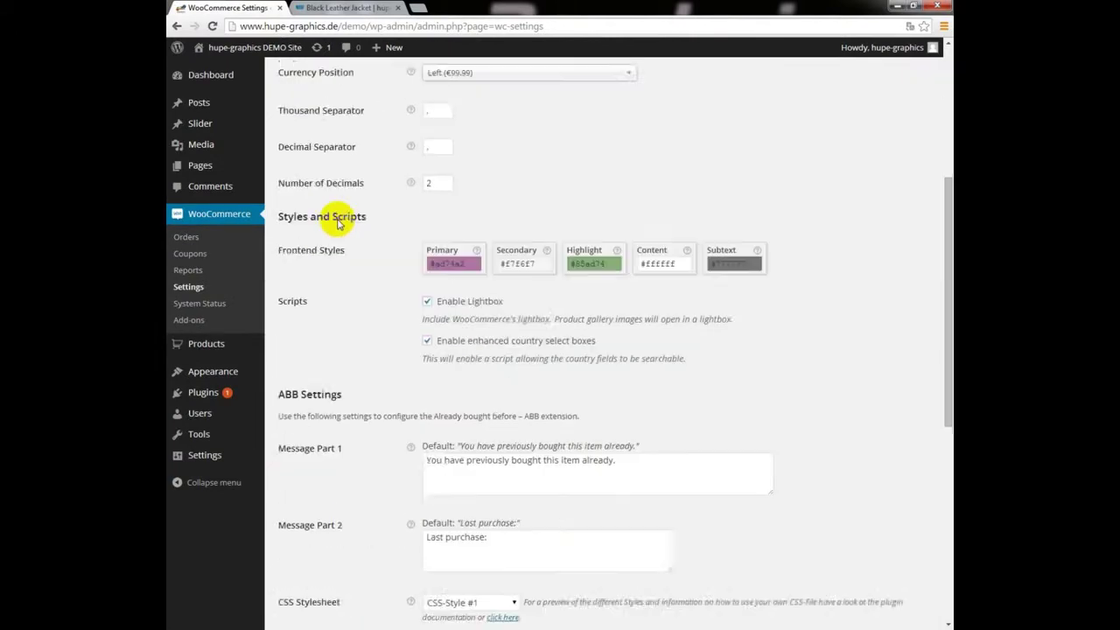
scroll(337, 224, "down", 3)
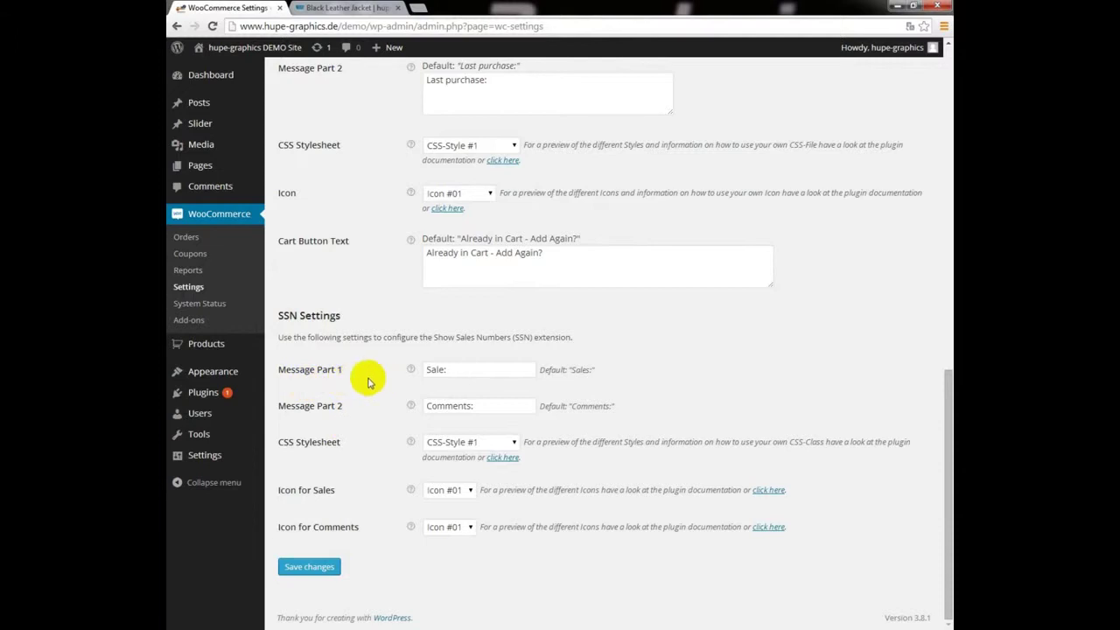
left_click(464, 372)
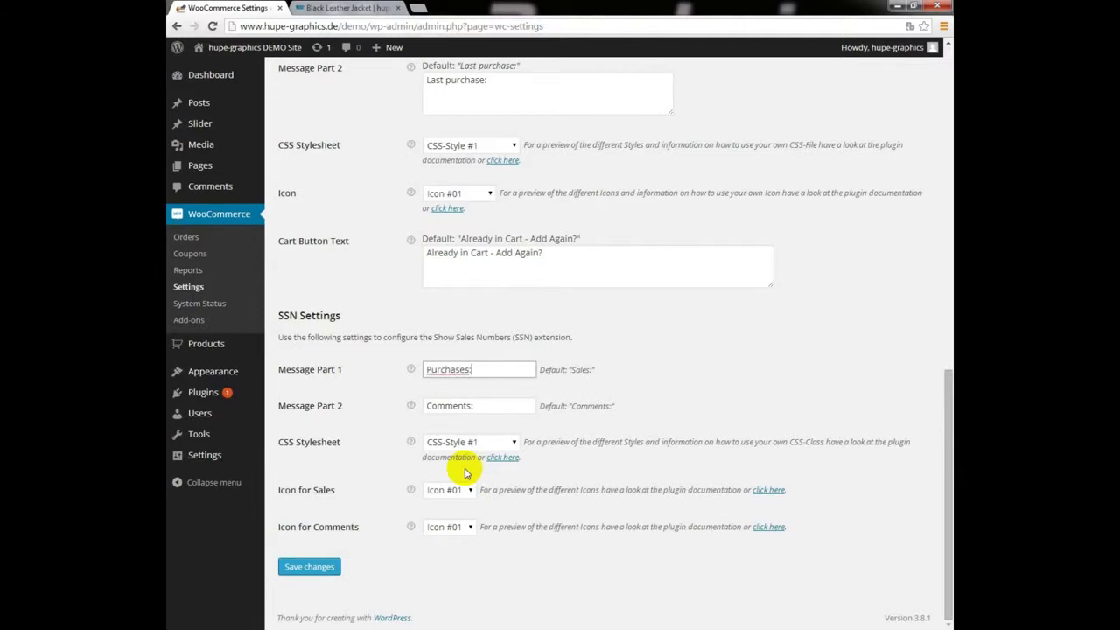
type("Purchases:")
left_click(471, 406)
left_click(442, 405)
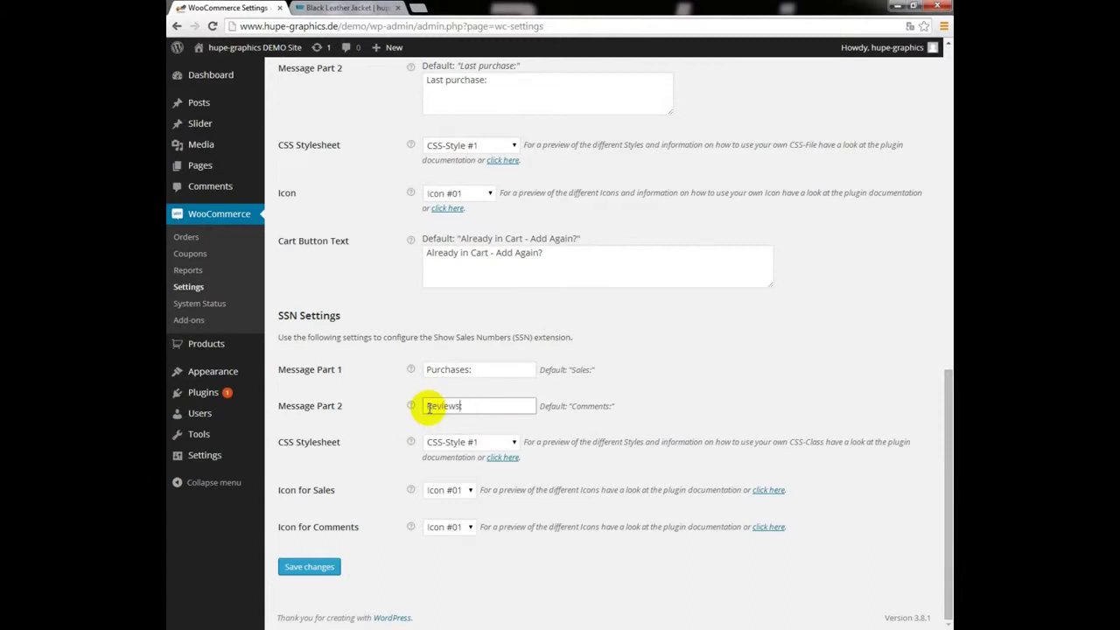
type("Reviews:")
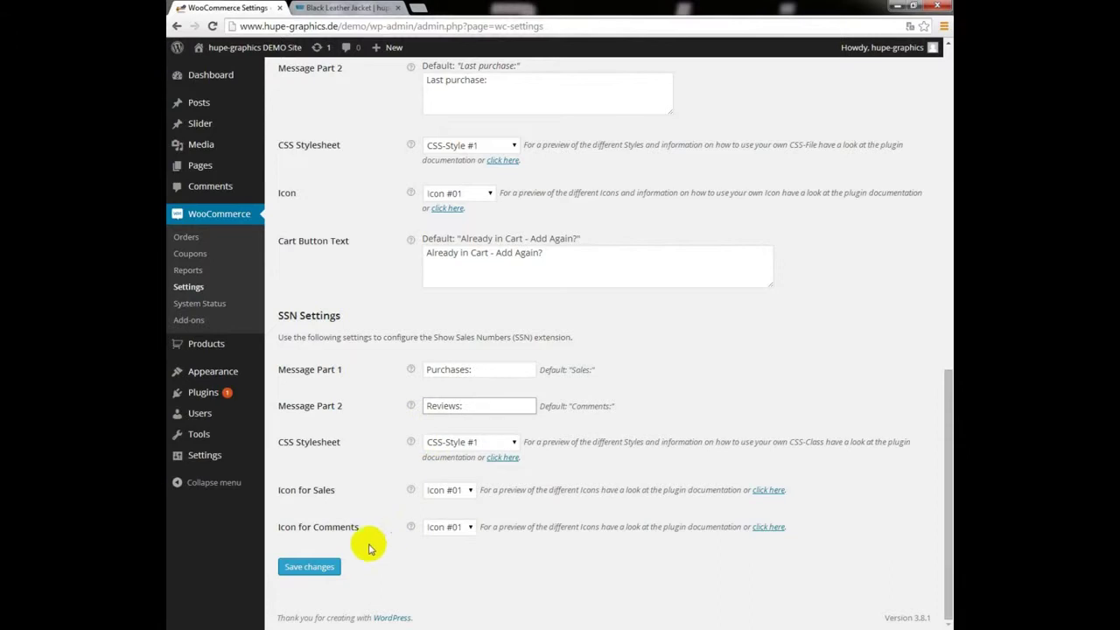
left_click(306, 570)
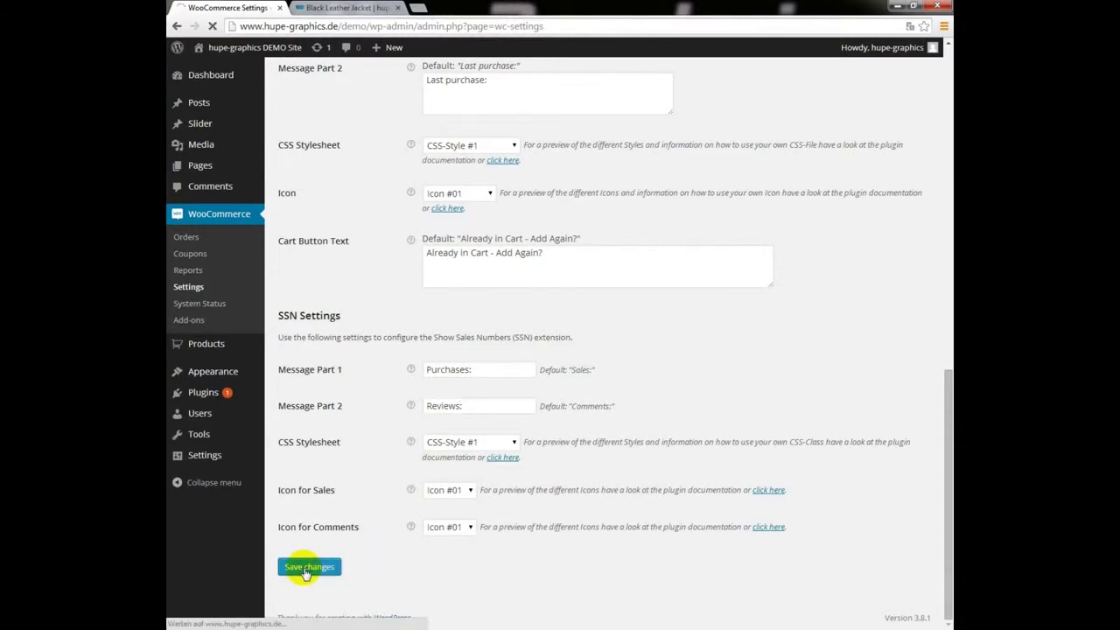
Reload the Black Leather Jacket shop page to check the sales display's labels, and return to the WooCommerce settings
left_click(346, 9)
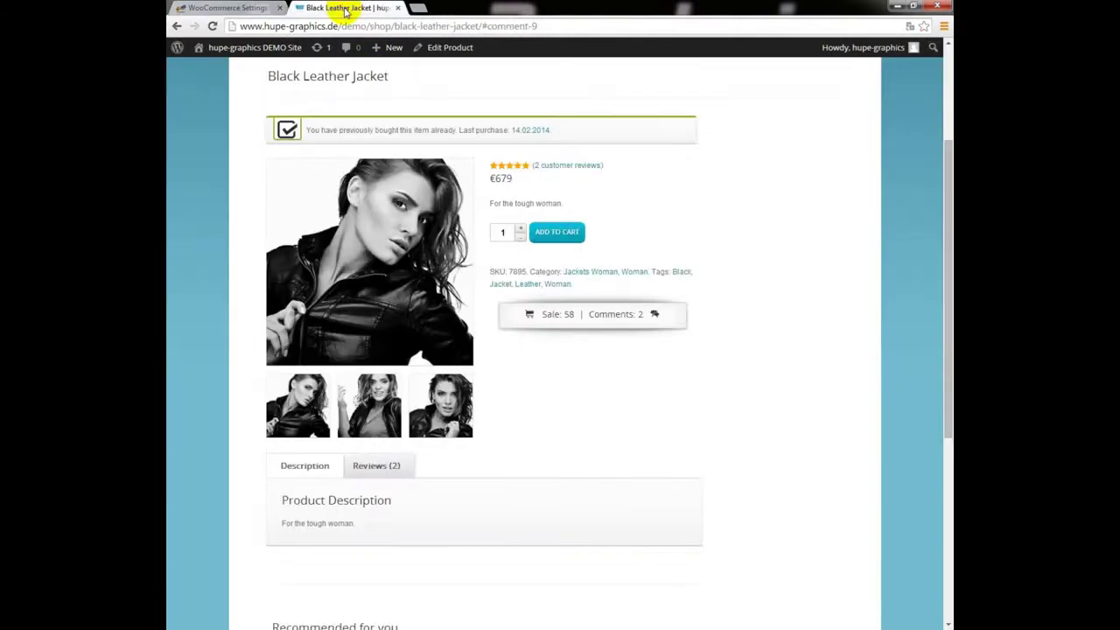
left_click(212, 26)
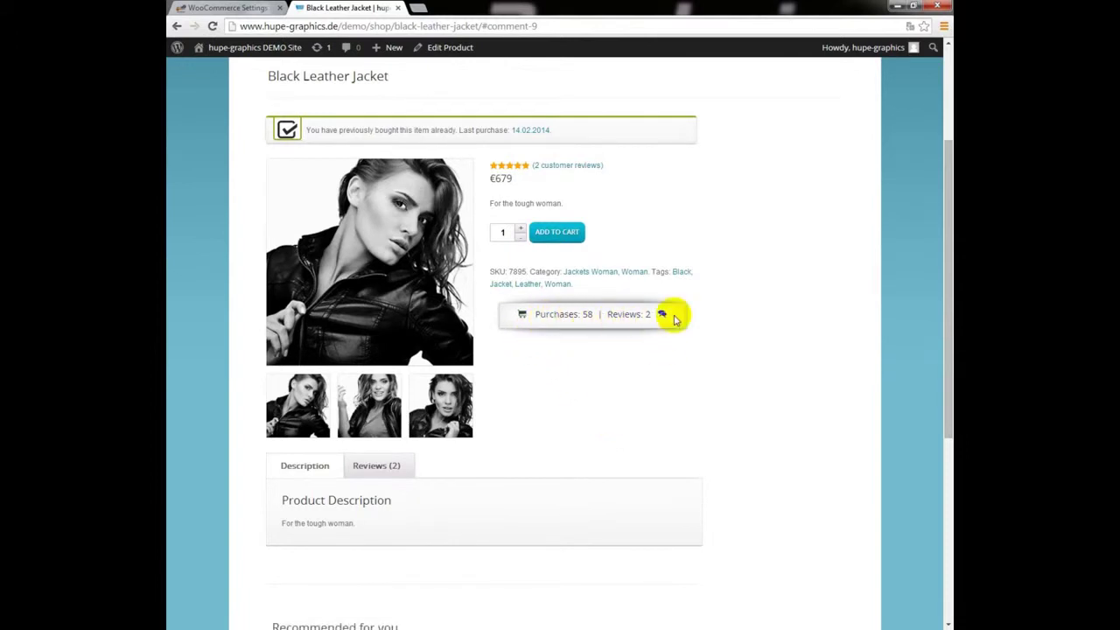
left_click(226, 7)
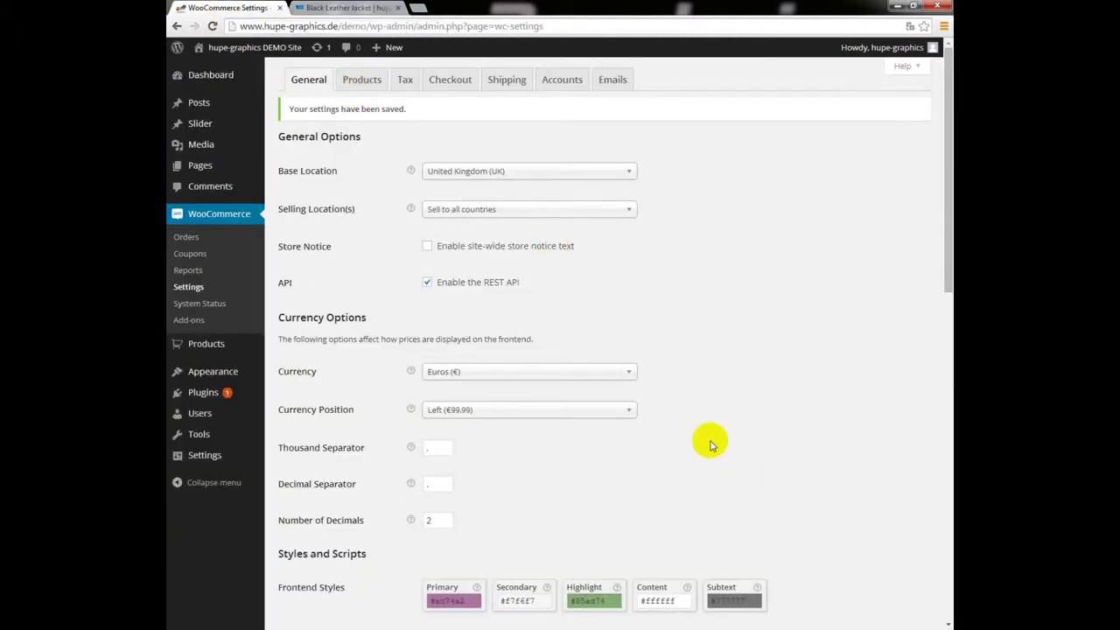
Set the SSN stylesheet to CSS-Style #2, the sales icon to Icon #02 and the comments icon to Icon #03, and save
scroll(311, 243, "down", 6)
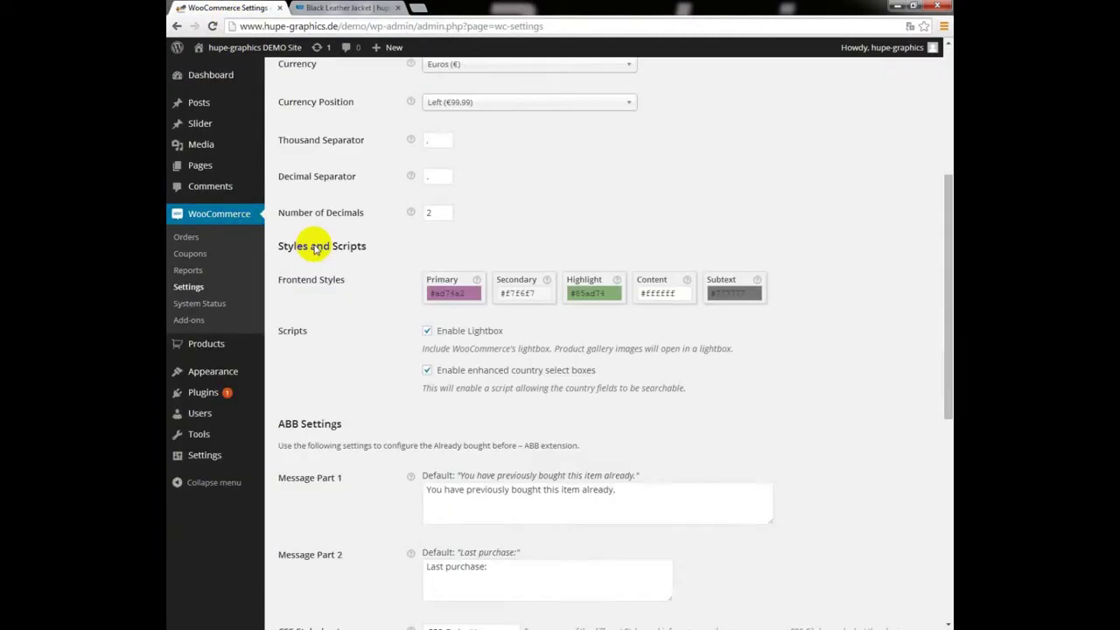
scroll(315, 247, "down", 4)
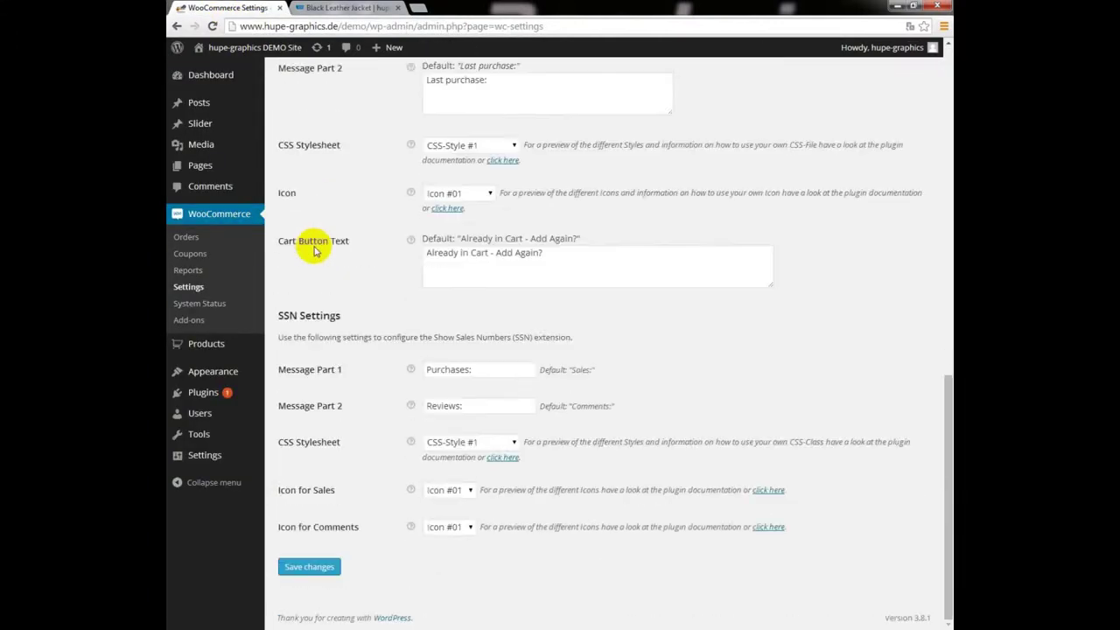
left_click(457, 442)
left_click(472, 469)
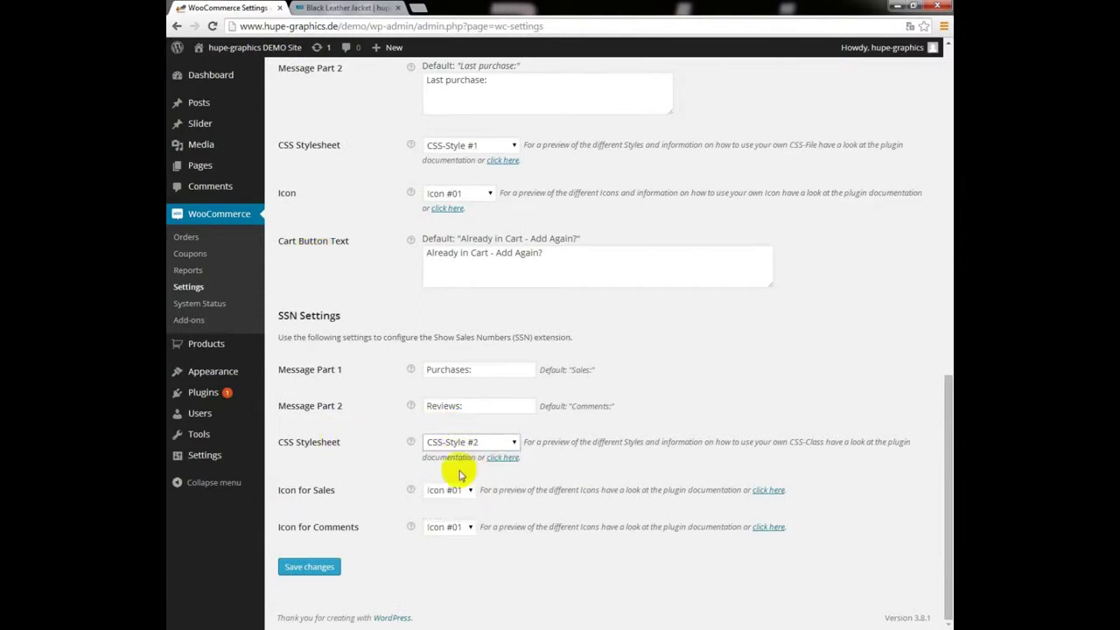
left_click(456, 491)
left_click(454, 516)
left_click(458, 527)
left_click(458, 565)
left_click(309, 567)
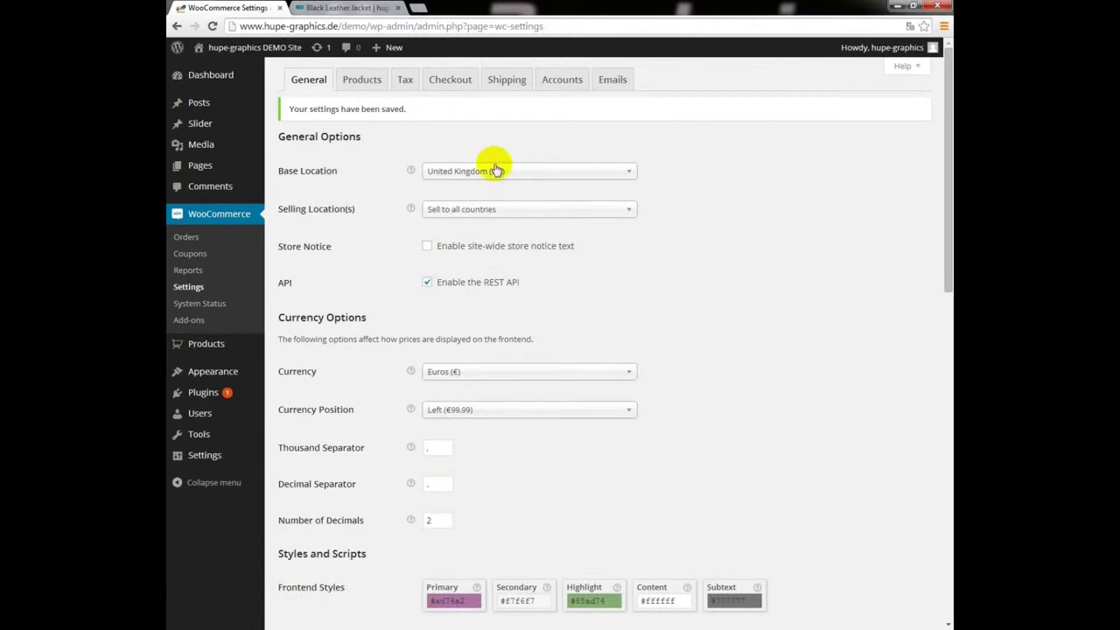
Reload the Black Leather Jacket page and open the Blue Ensemble product page to examine the sales display's style and icons
left_click(353, 8)
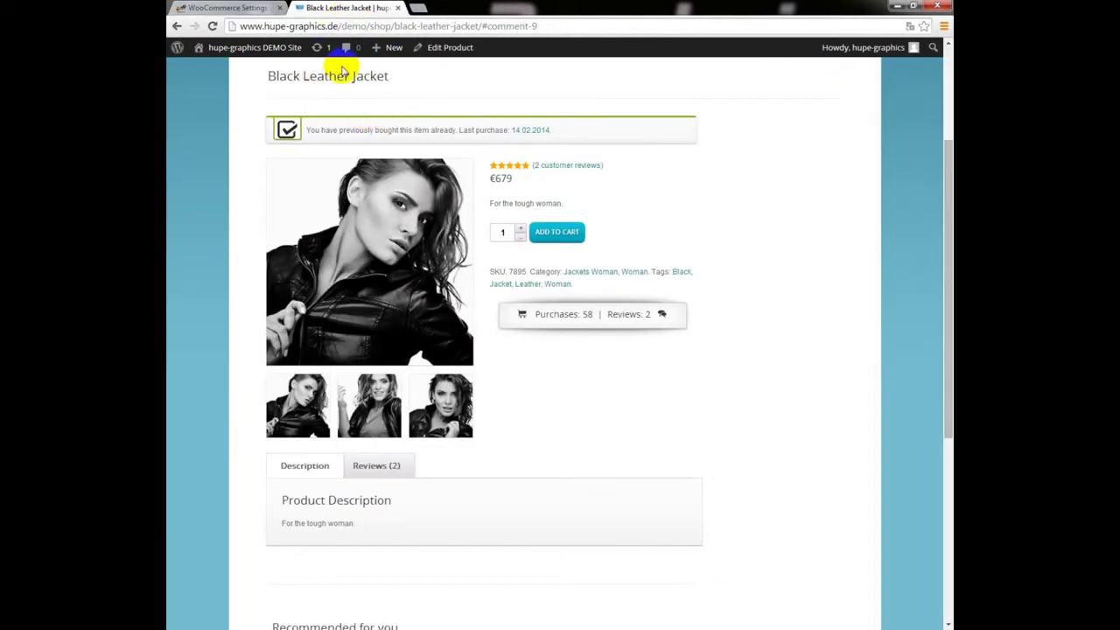
left_click(212, 27)
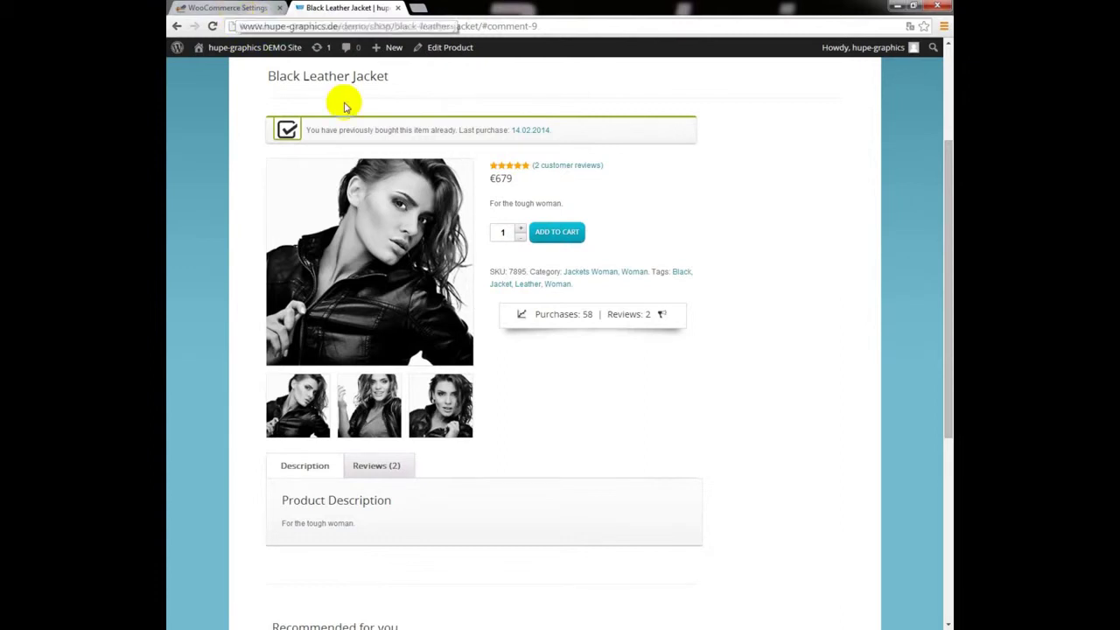
scroll(236, 228, "up", 1)
scroll(235, 228, "up", 2)
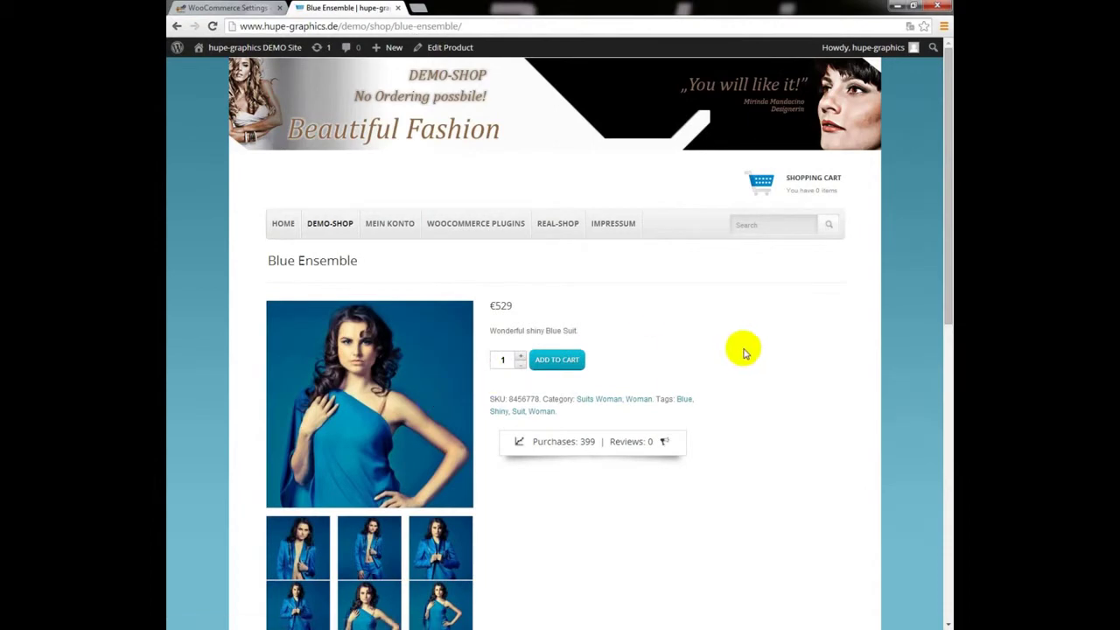
scroll(743, 351, "down", 1)
scroll(743, 352, "down", 2)
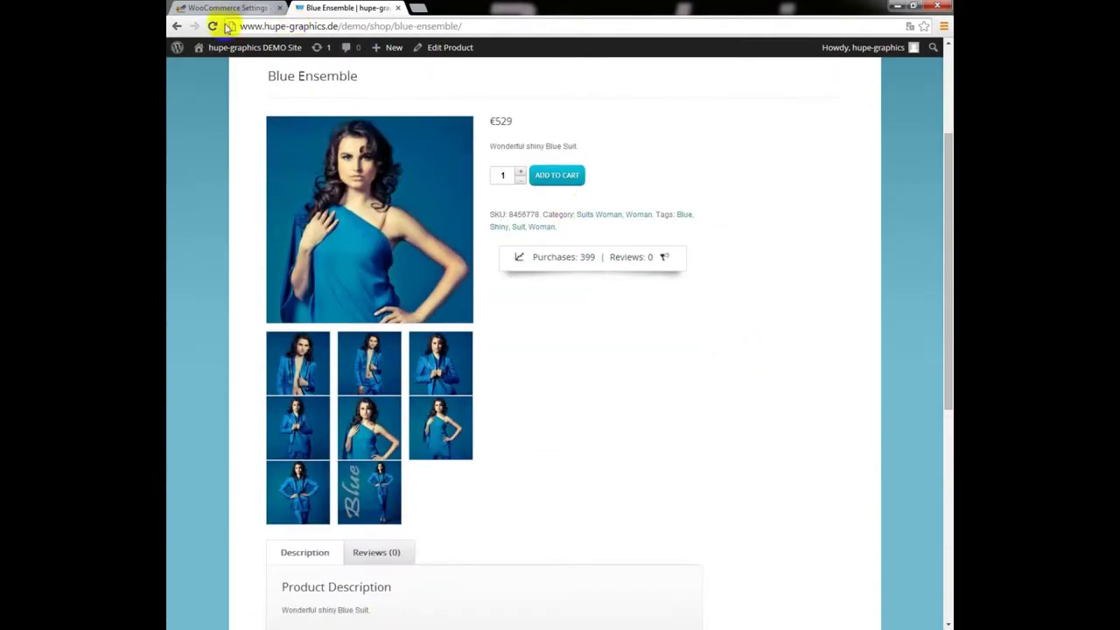
Change the SSN settings to Icon #05 for sales, No Icon for comments and CSS-Style #3 as stylesheet, and save
left_click(196, 10)
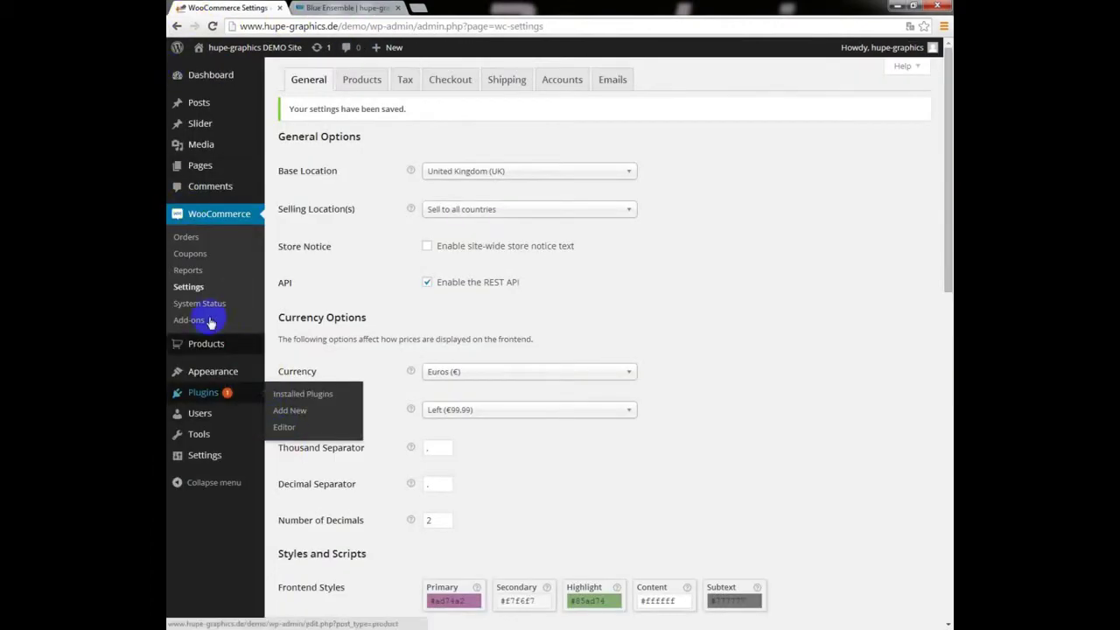
scroll(365, 269, "down", 10)
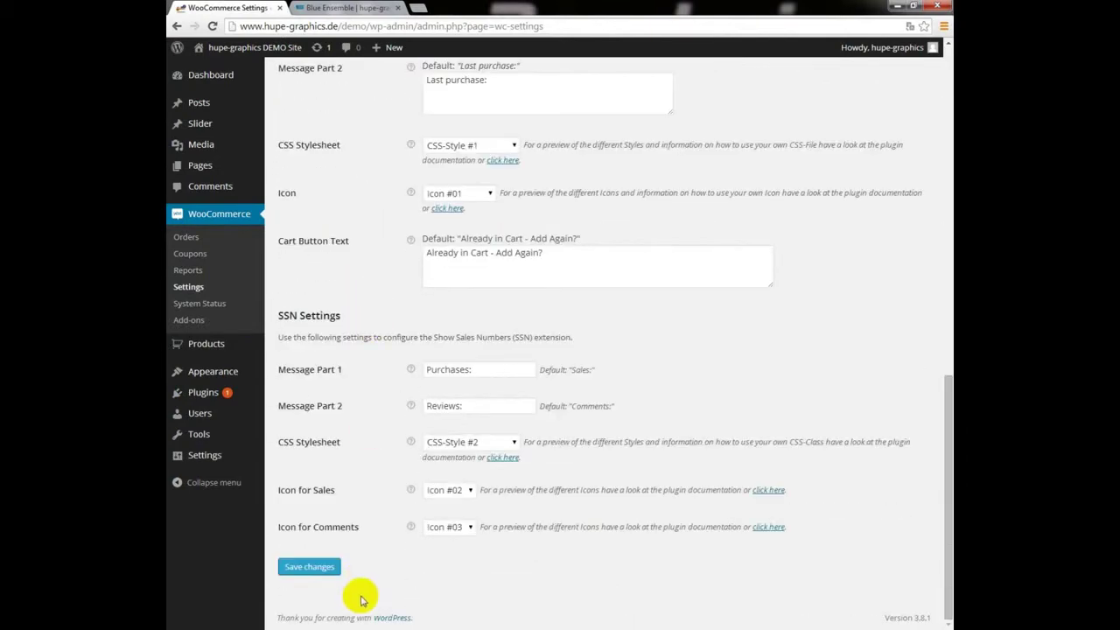
left_click(470, 495)
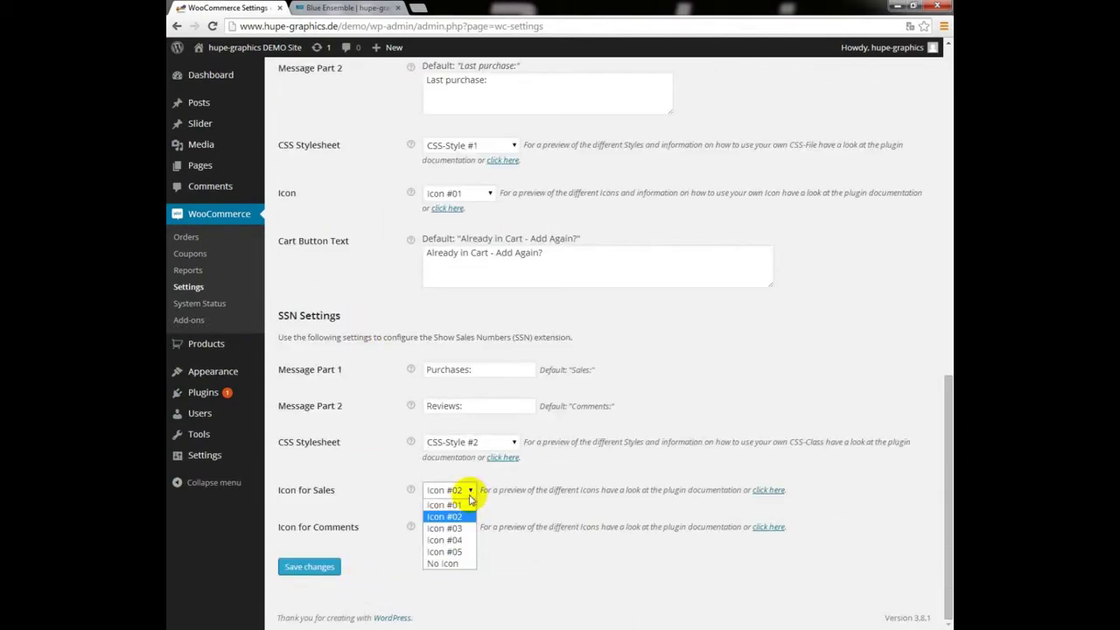
left_click(453, 551)
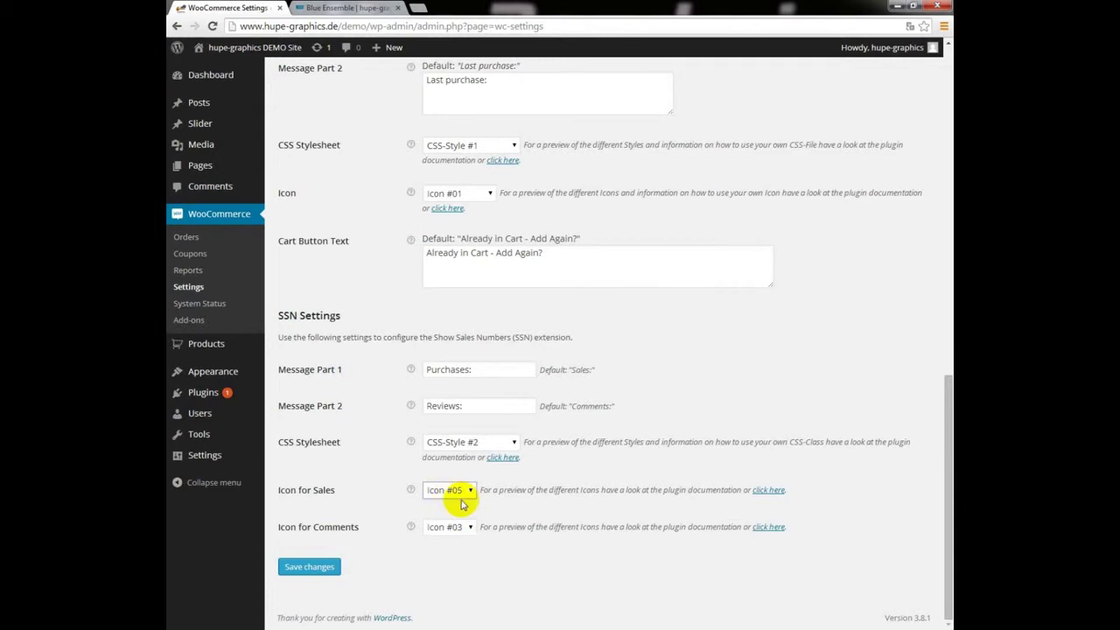
left_click(464, 527)
left_click(439, 602)
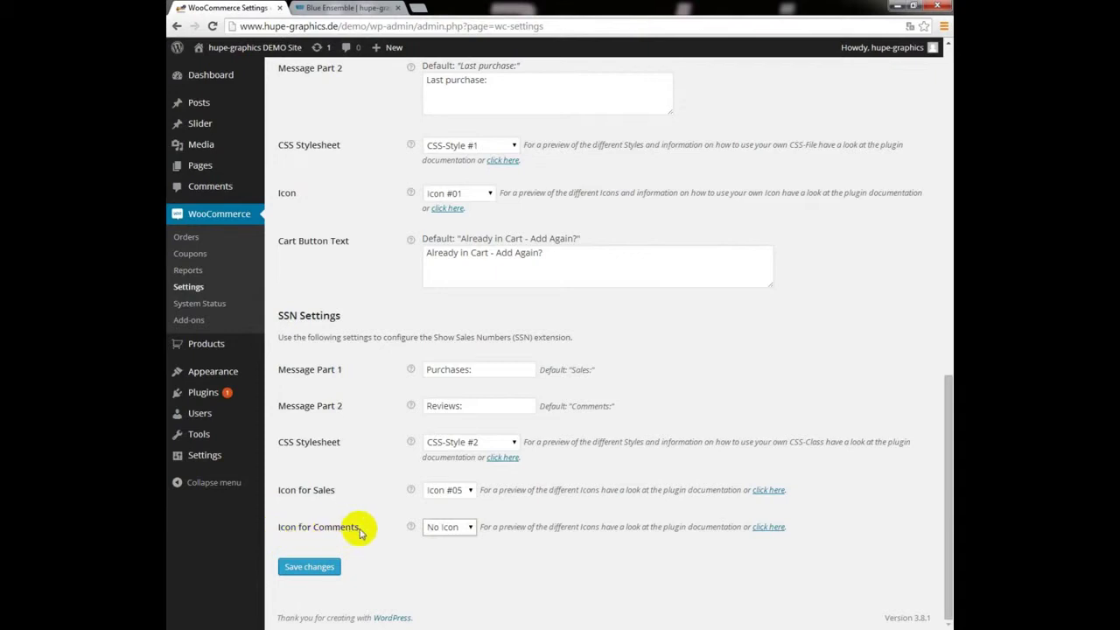
left_click(513, 443)
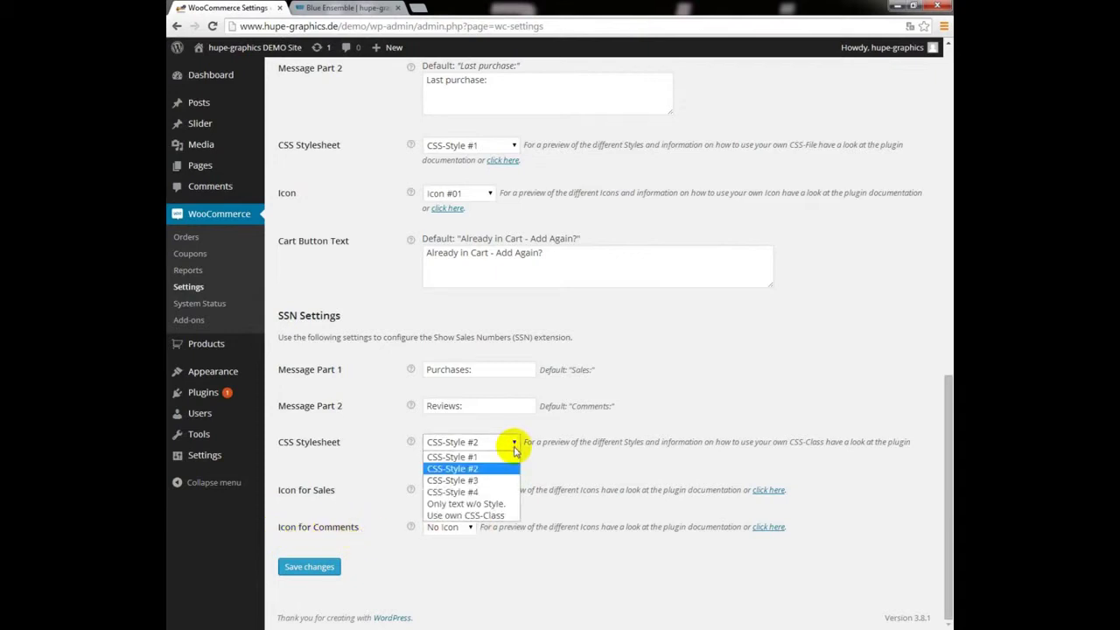
left_click(480, 481)
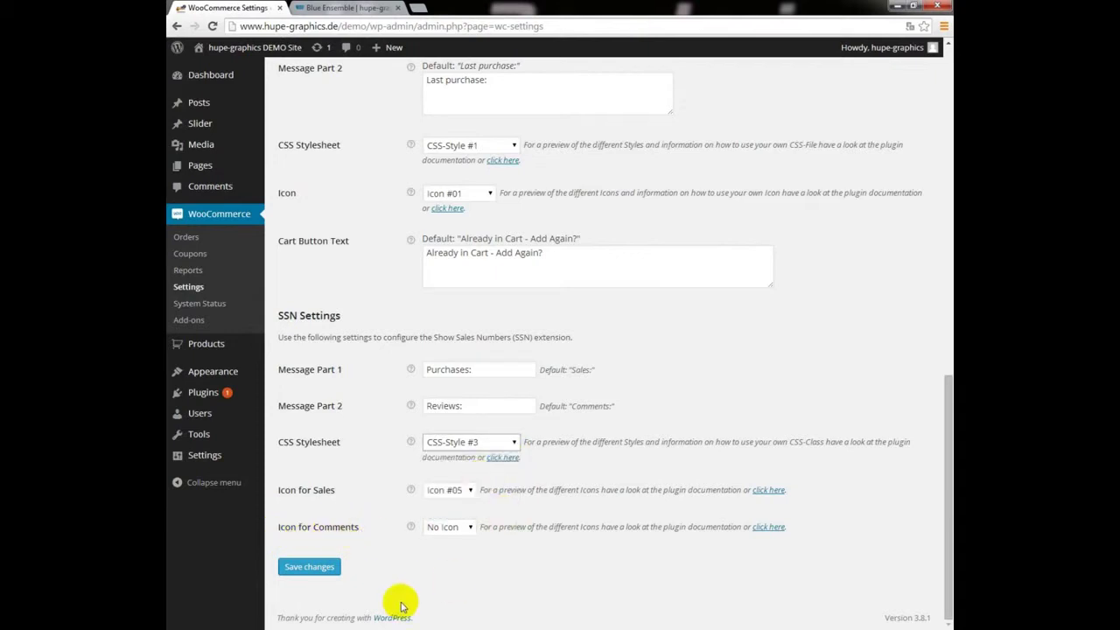
left_click(308, 569)
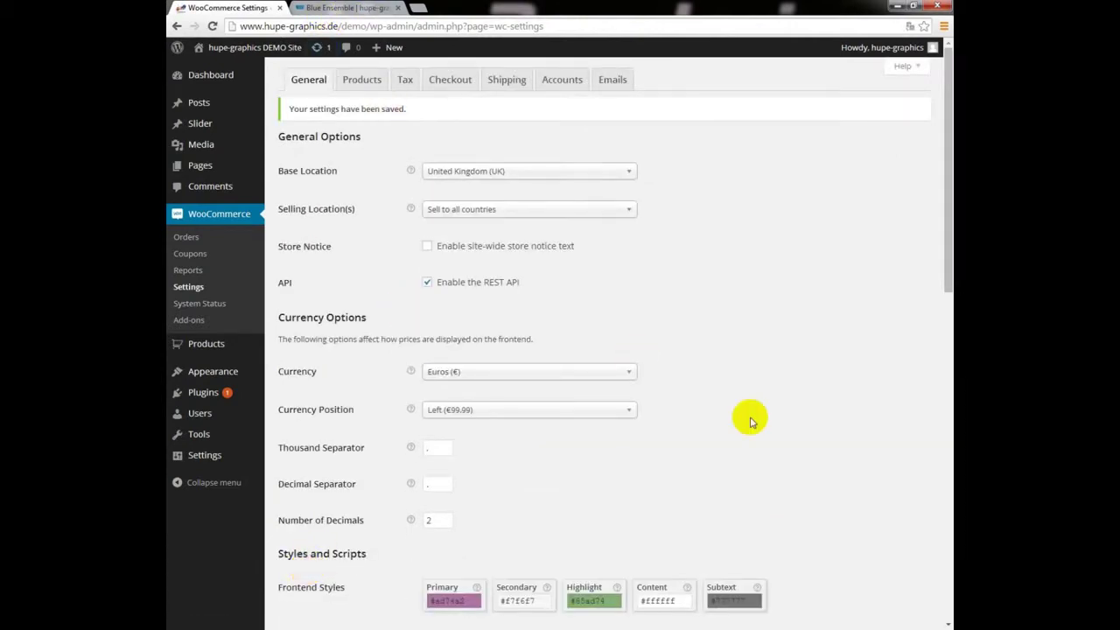
Review the saved SSN settings and reload the Blue Ensemble shop page to check the sales display's style and icons
scroll(749, 417, "down", 12)
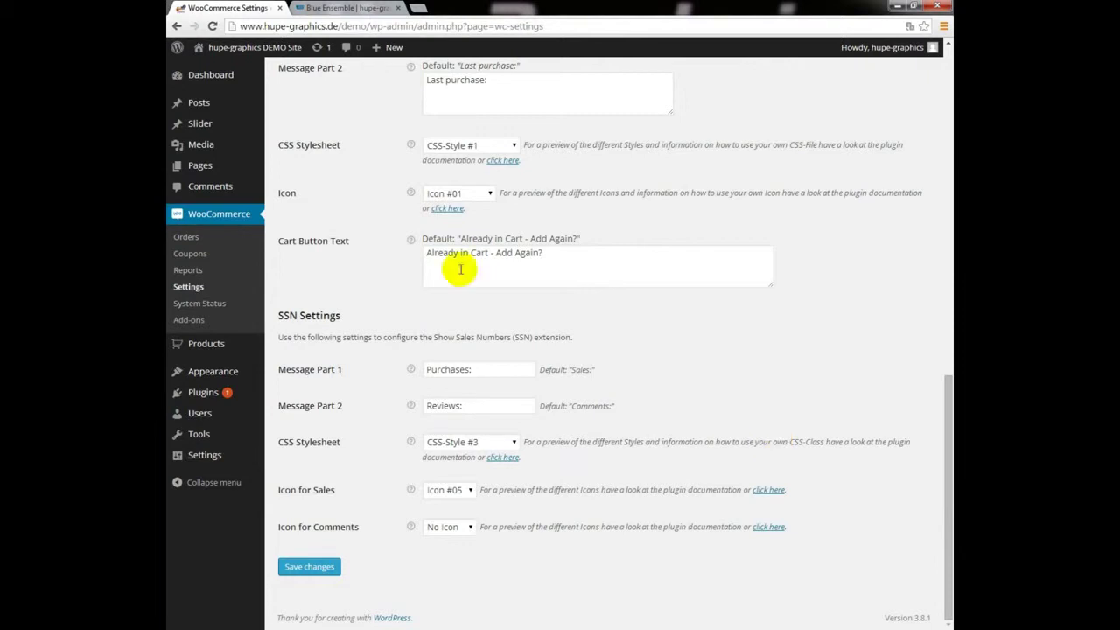
left_click(328, 8)
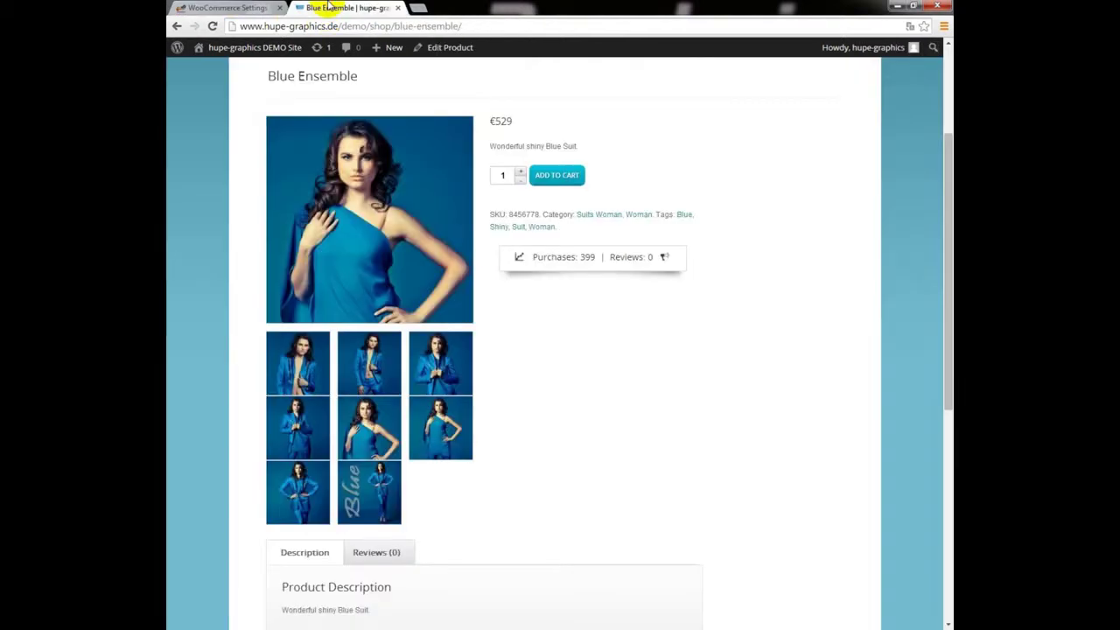
left_click(211, 27)
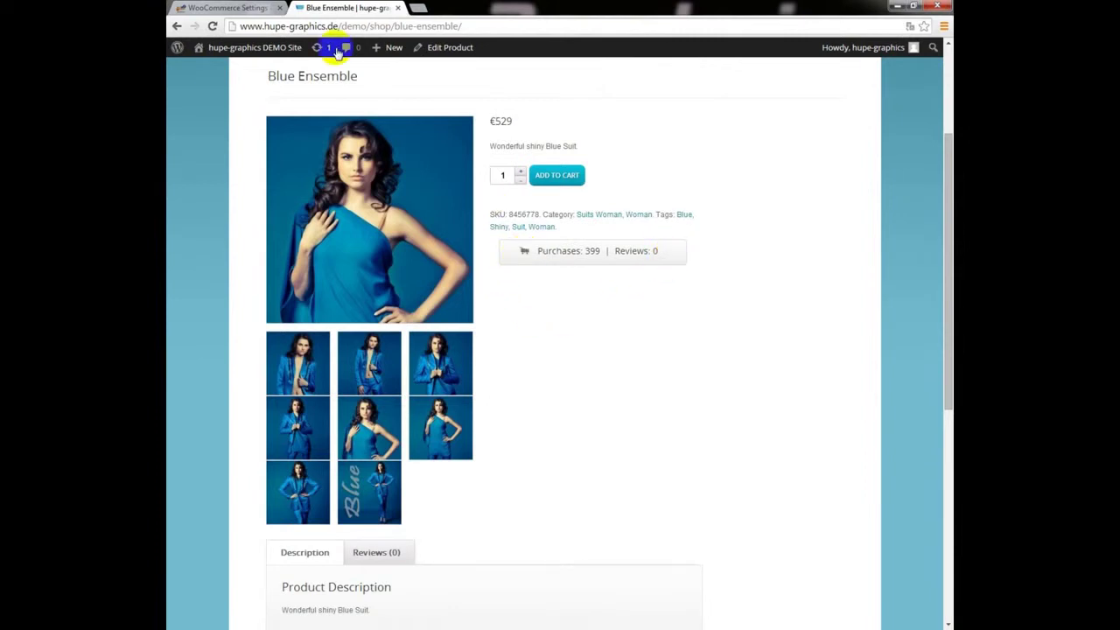
Set the SSN comments icon to Icon #05 and the sales icon to No Icon, save, and reload the Blue Ensemble page to check the display
left_click(230, 8)
left_click(468, 527)
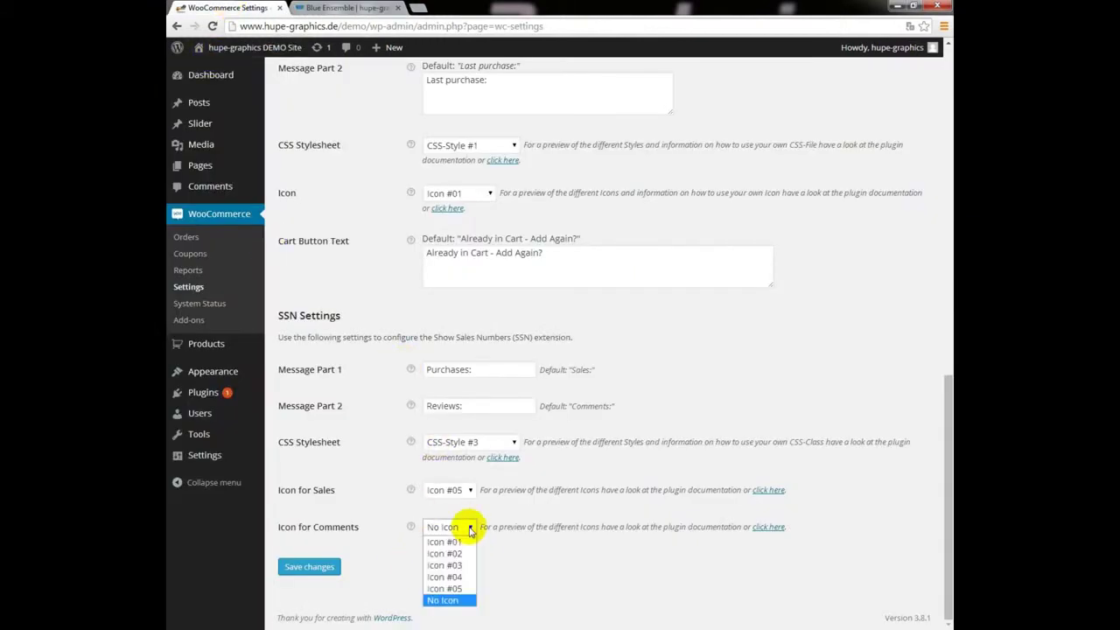
left_click(457, 588)
left_click(470, 492)
left_click(457, 530)
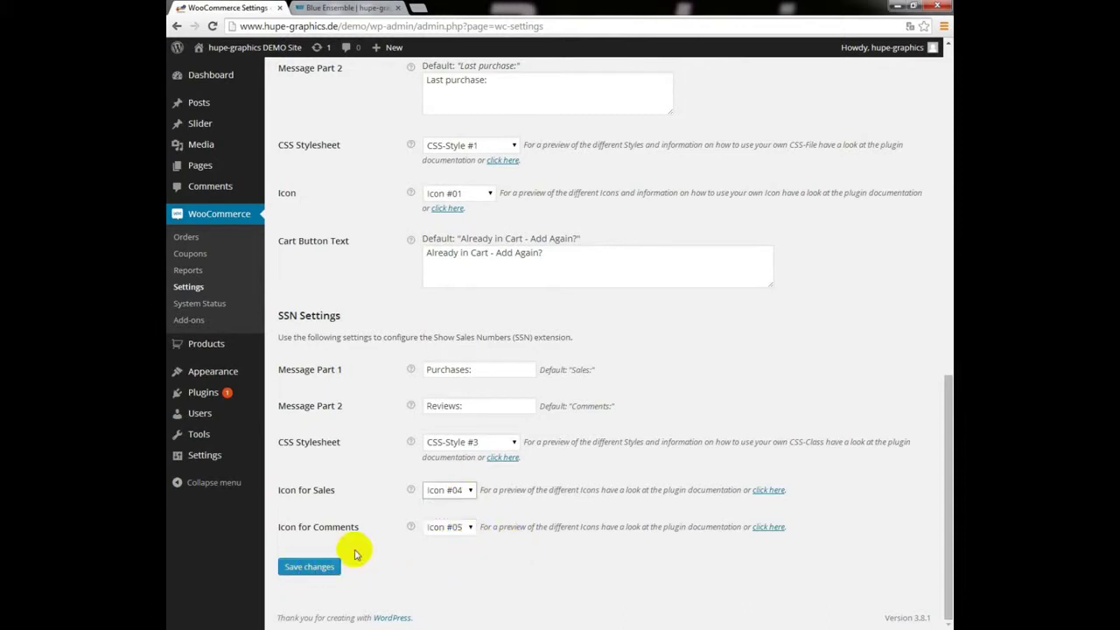
left_click(462, 492)
left_click(461, 563)
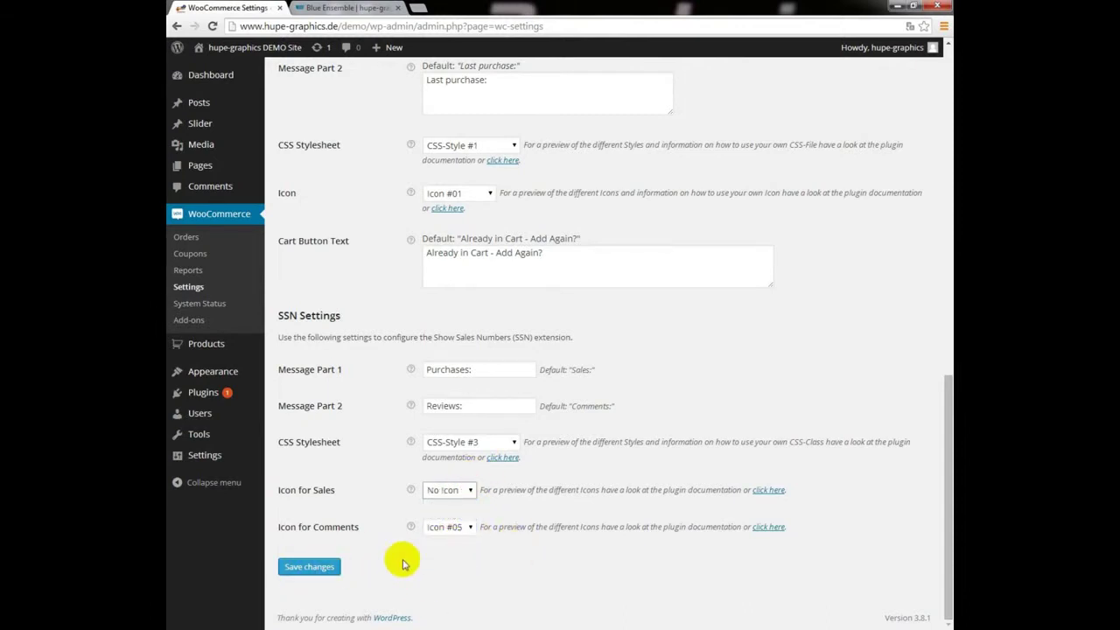
left_click(306, 569)
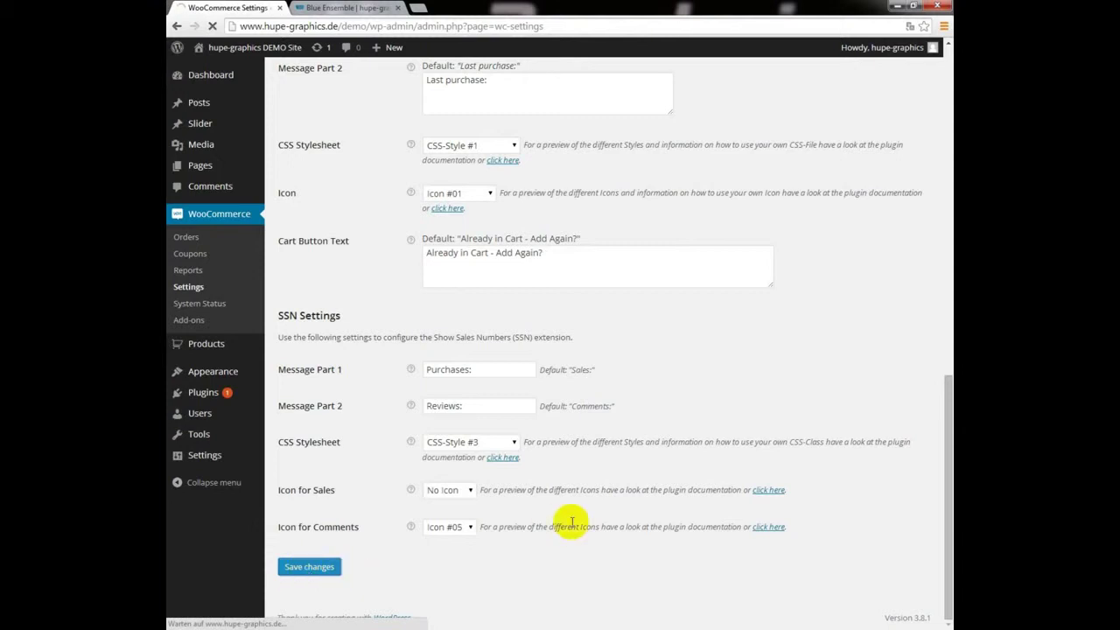
left_click(348, 7)
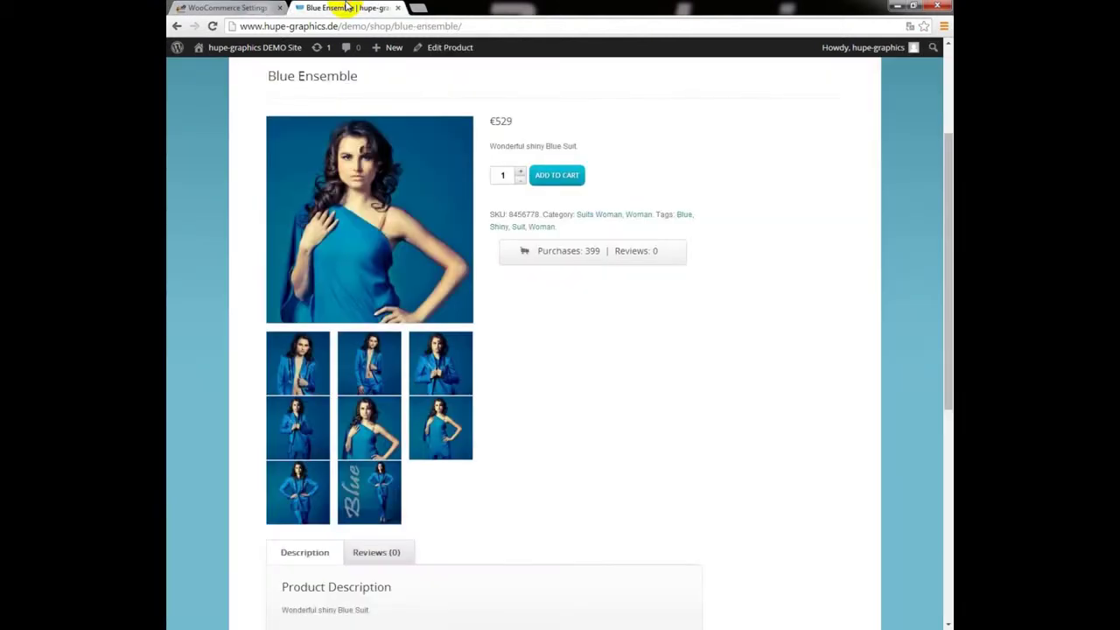
left_click(213, 26)
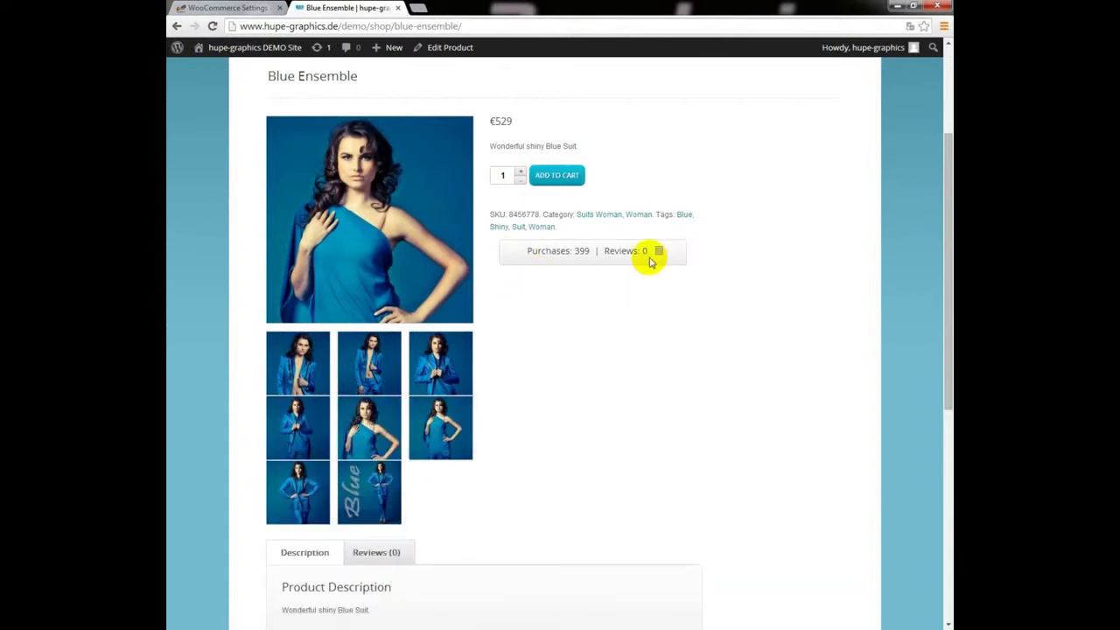
Set the SSN stylesheet to CSS-Style #4, save, and reload the Blue Ensemble page to check the display
left_click(226, 11)
scroll(657, 405, "down", 10)
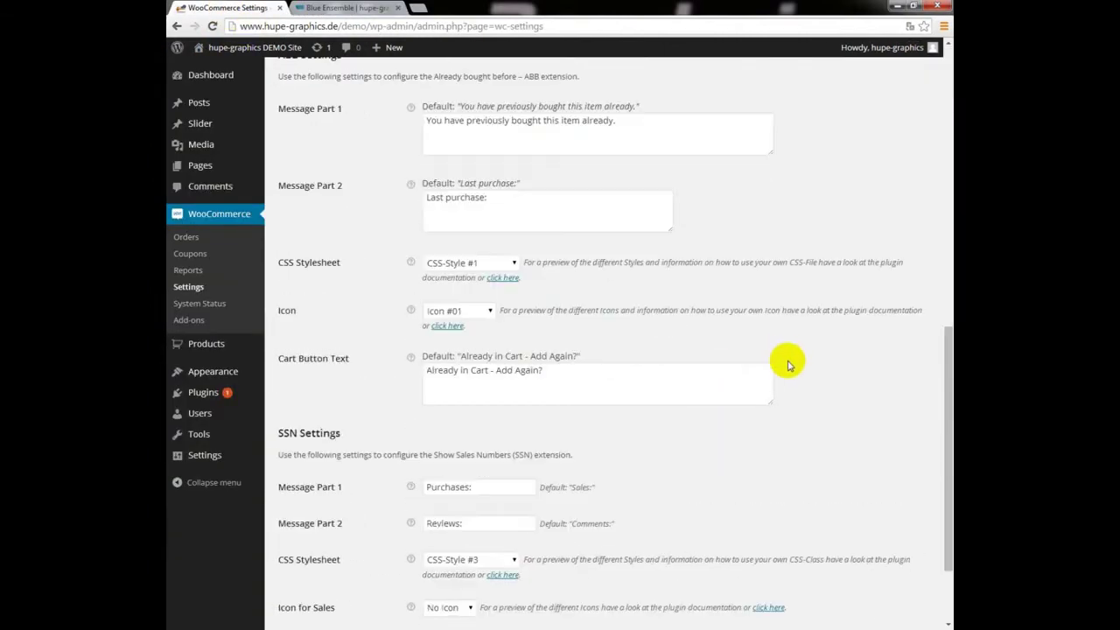
left_click(487, 444)
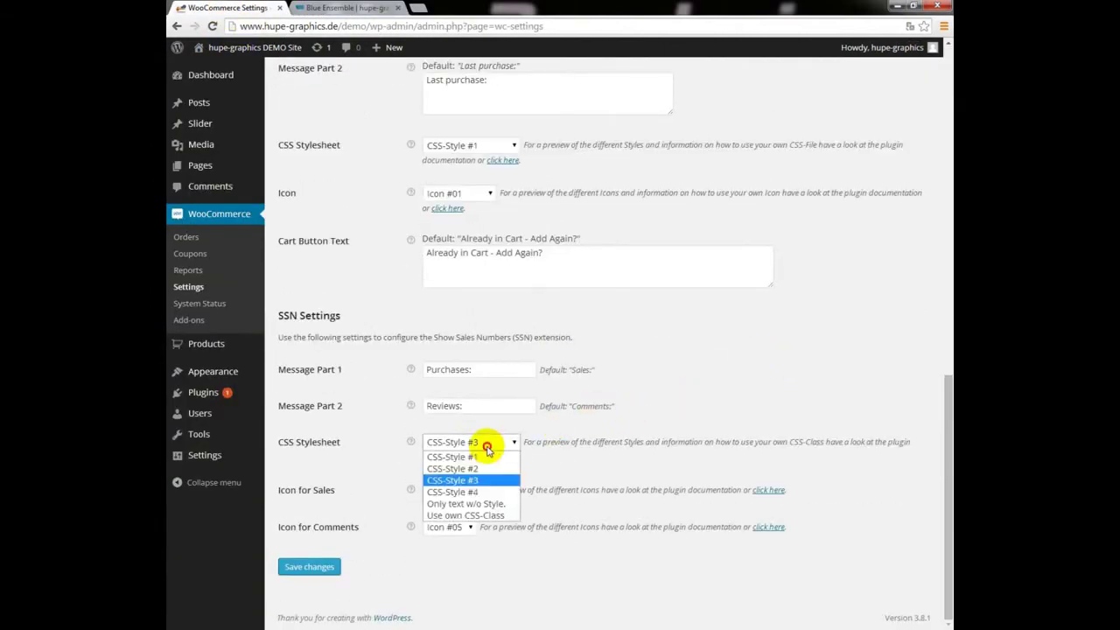
left_click(491, 493)
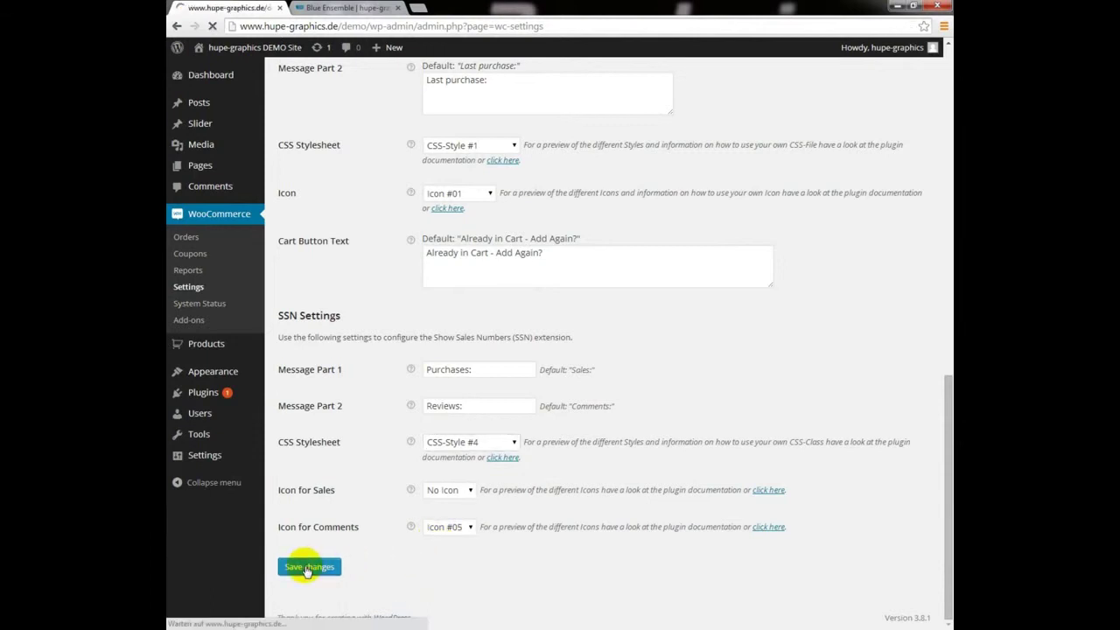
left_click(337, 7)
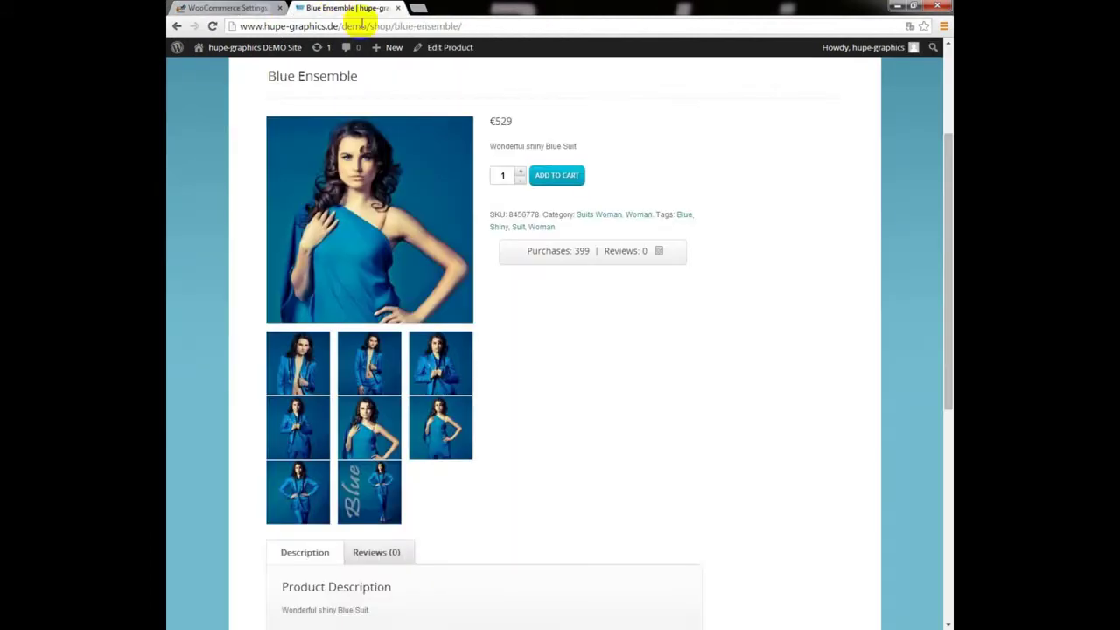
left_click(214, 26)
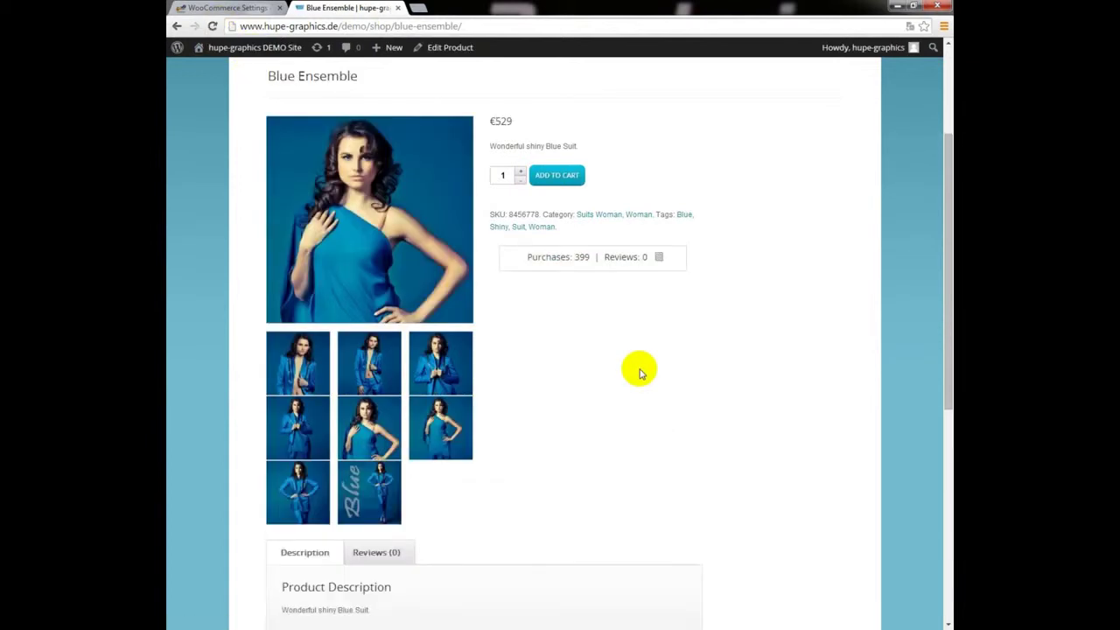
Set the SSN comments icon to No Icon and the stylesheet to Only text w/o Style, save, and reload the Blue Ensemble page
left_click(225, 8)
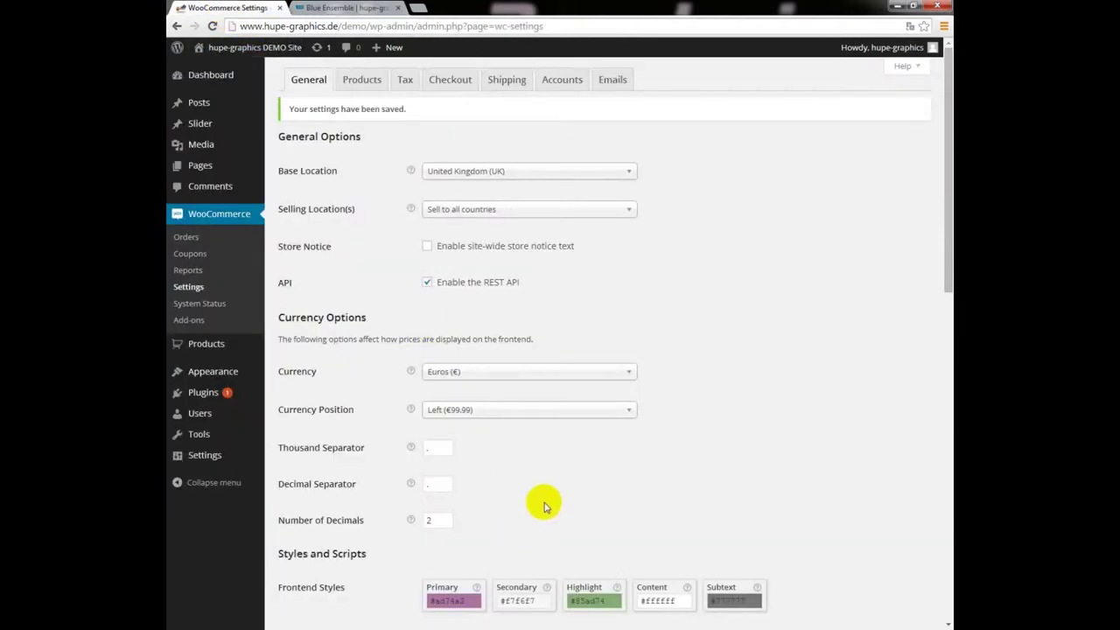
scroll(543, 502, "down", 15)
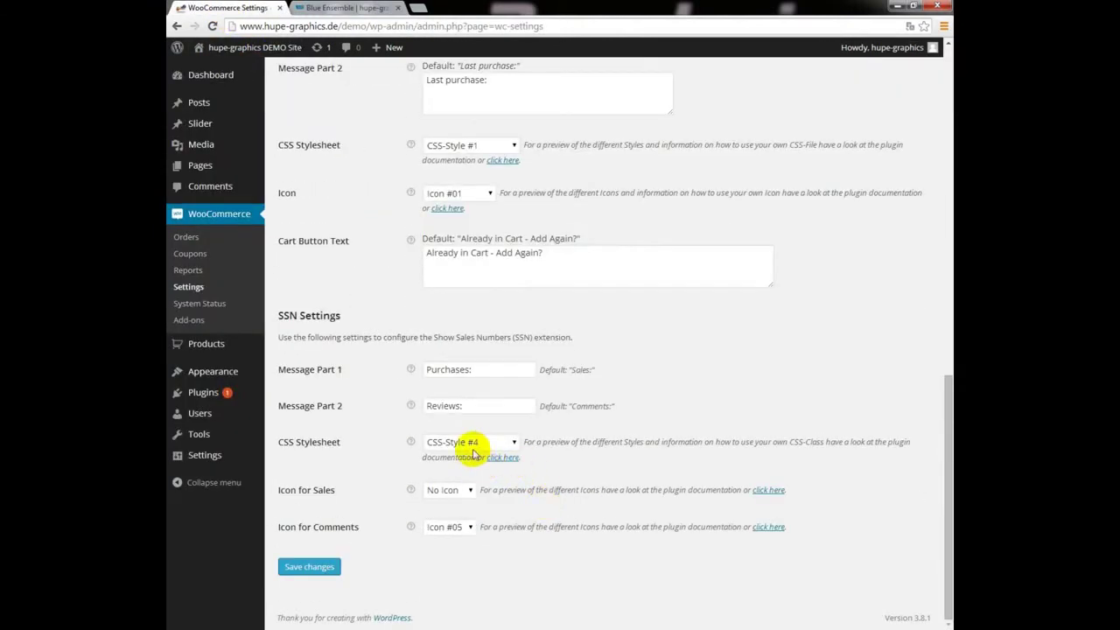
left_click(472, 527)
left_click(453, 602)
left_click(490, 441)
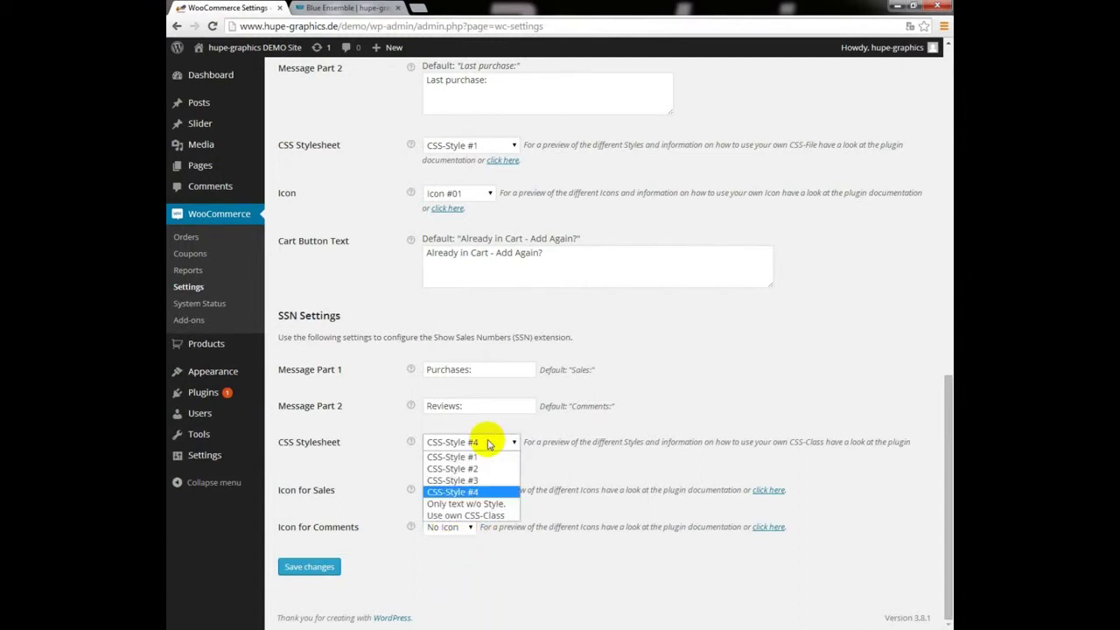
left_click(498, 505)
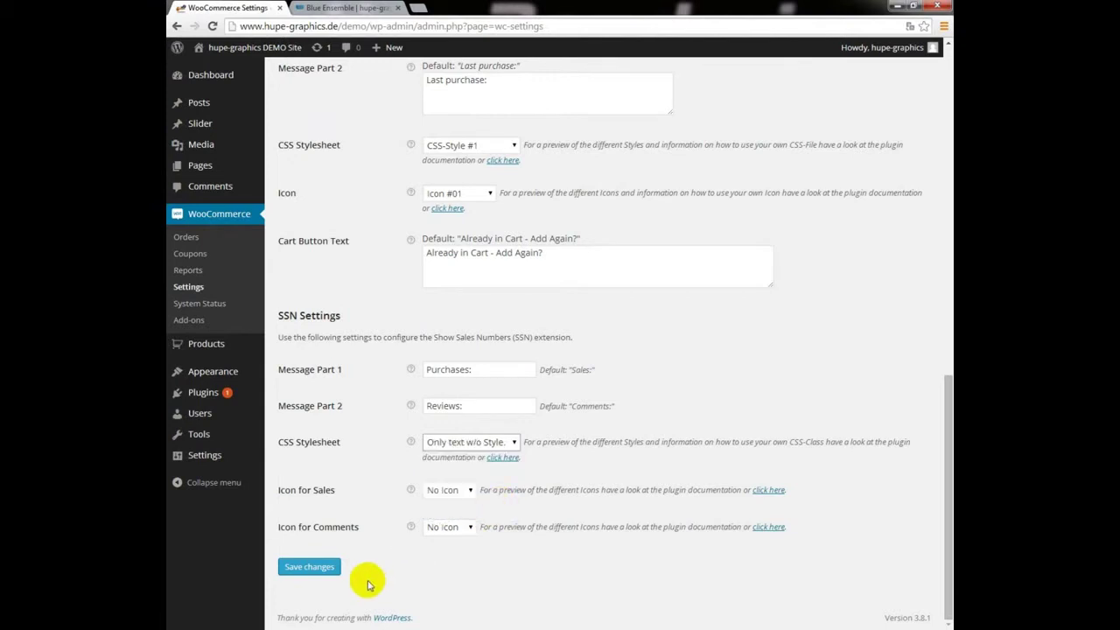
left_click(304, 570)
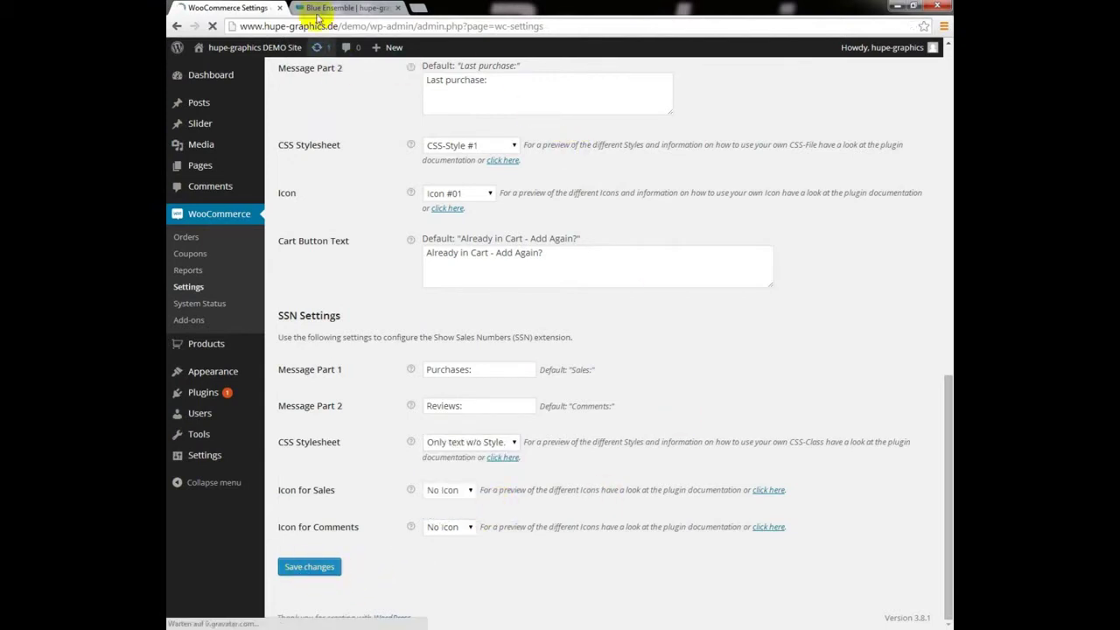
left_click(321, 8)
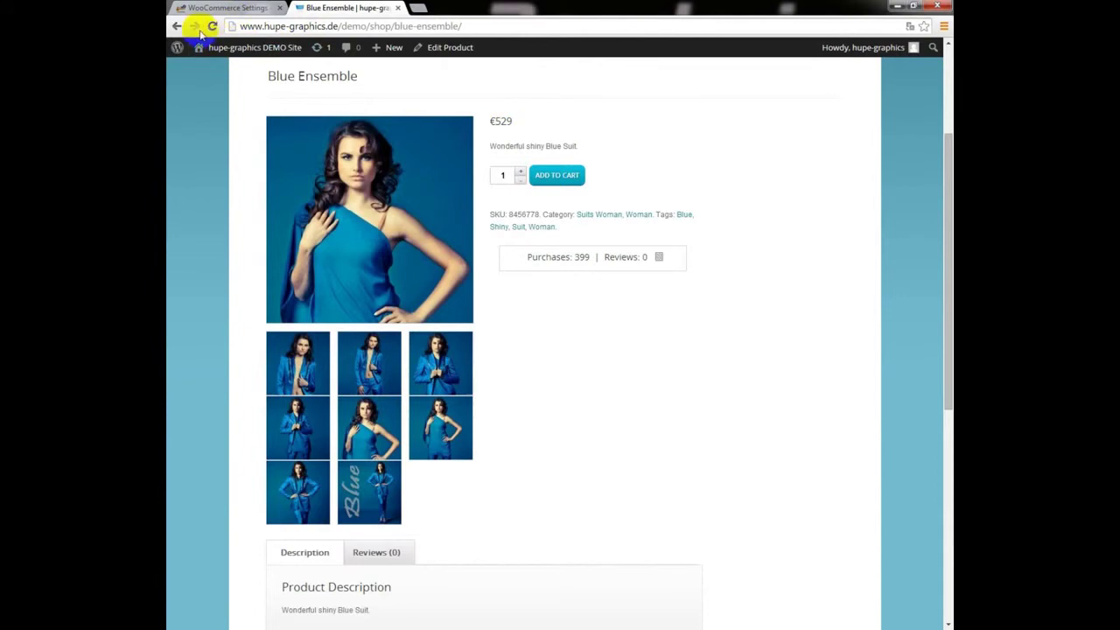
left_click(211, 27)
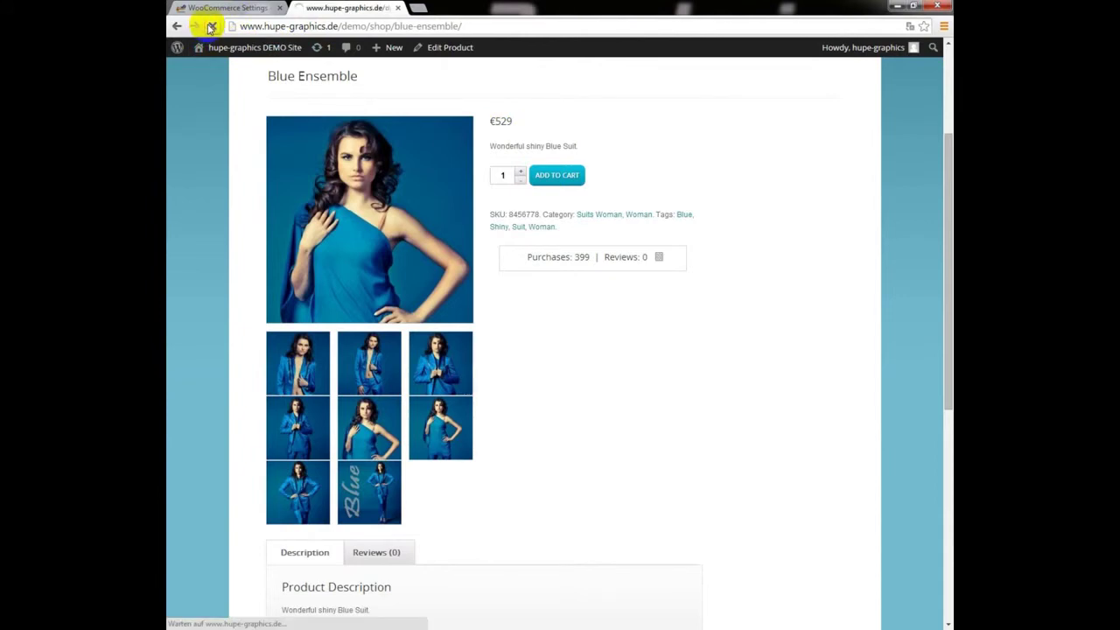
Set the SSN stylesheet to CSS-Style #1 and save the WooCommerce settings
left_click(223, 8)
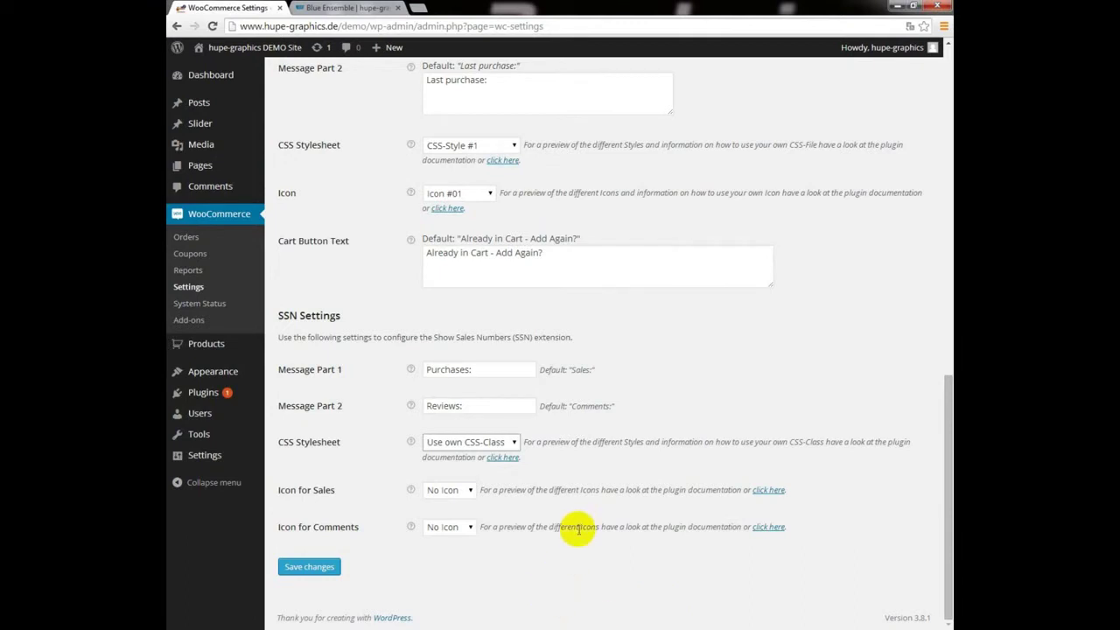
left_click(513, 444)
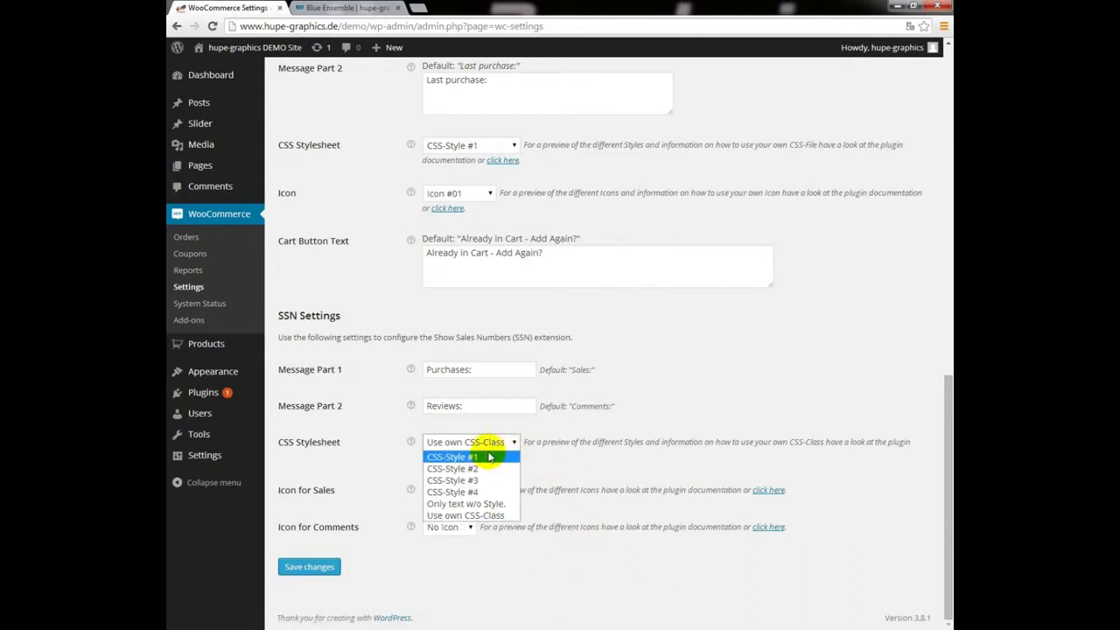
left_click(489, 457)
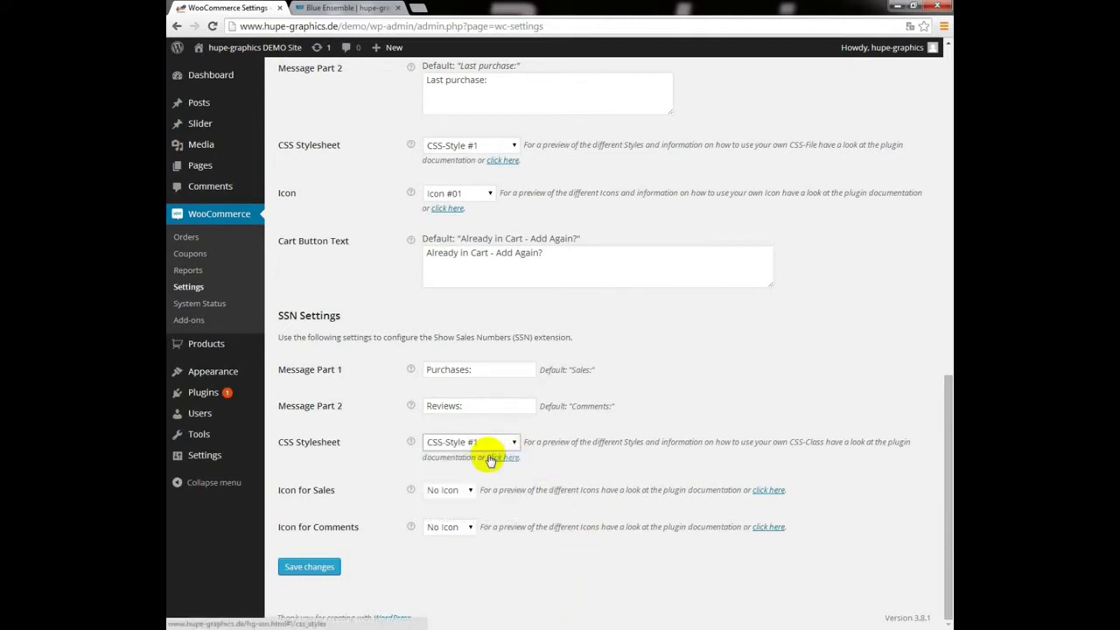
left_click(315, 569)
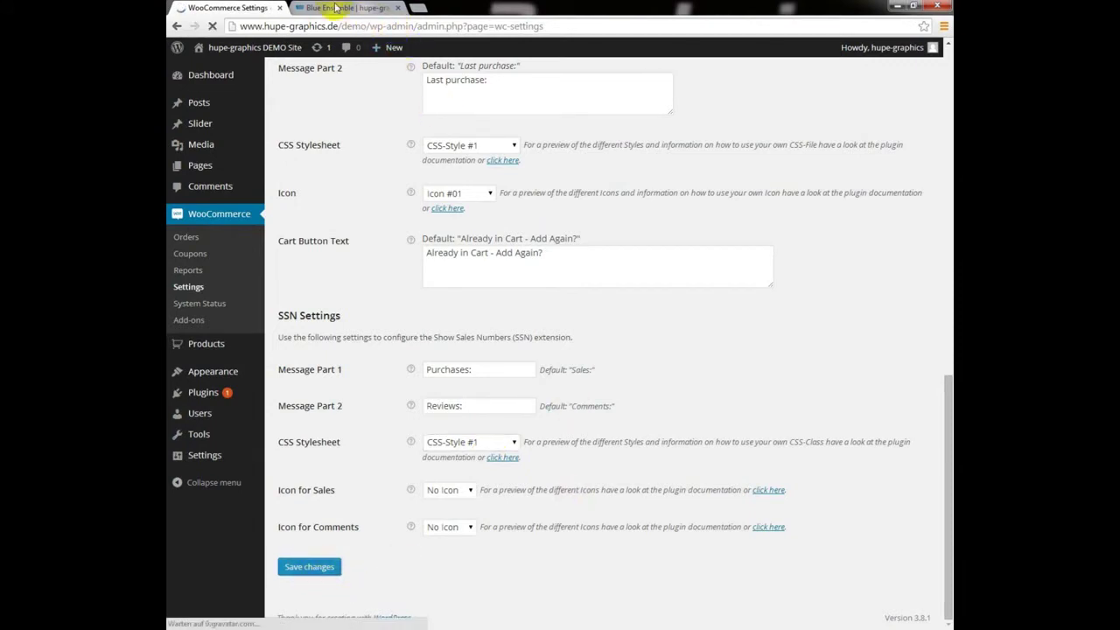
Open the Black Leather Jacket product for editing, disable its SSN messages and update the product
mouse_move(199, 352)
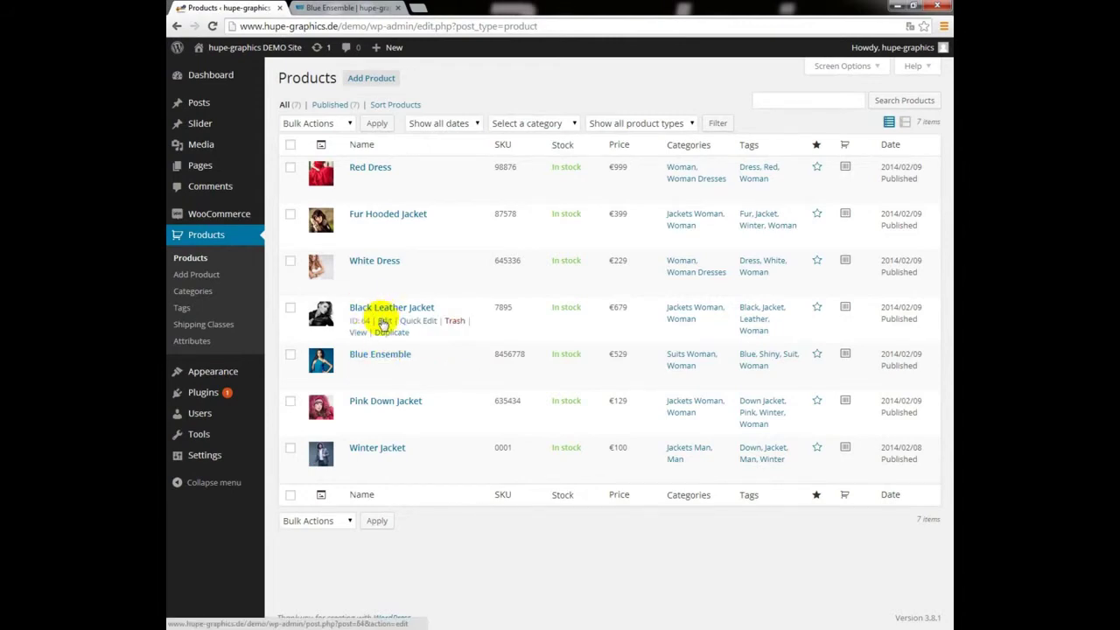
left_click(383, 322)
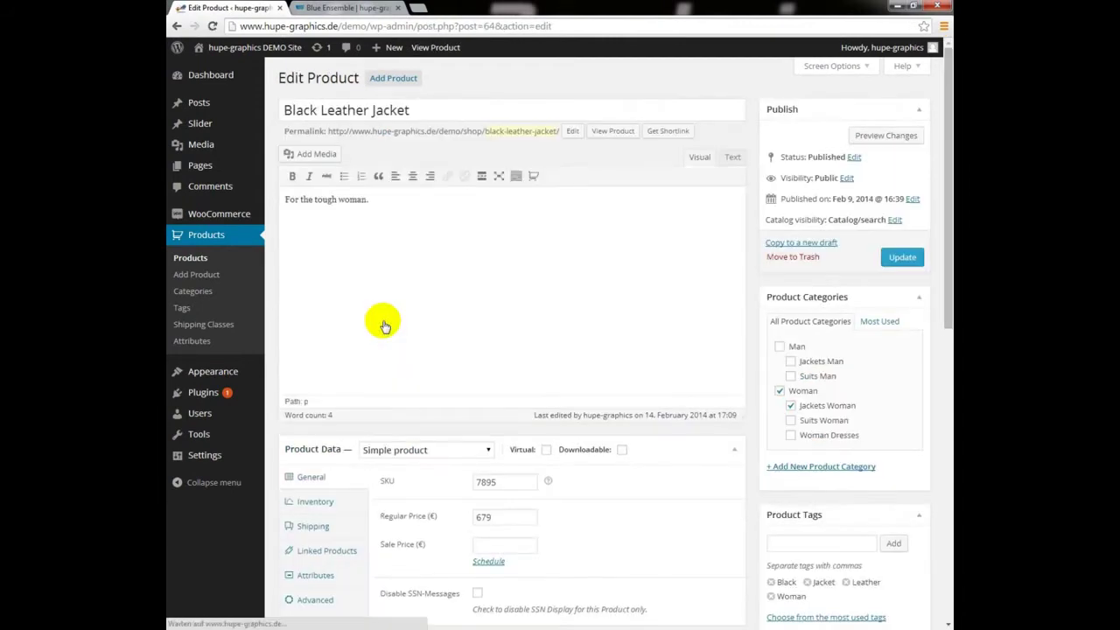
scroll(319, 555, "down", 3)
scroll(399, 513, "down", 5)
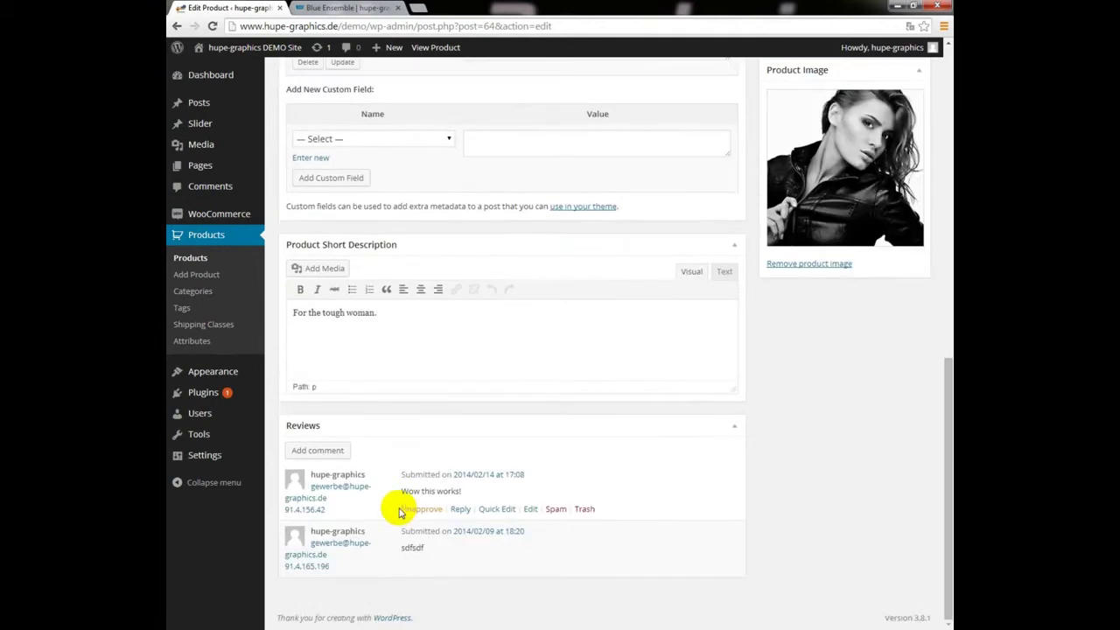
scroll(389, 473, "up", 4)
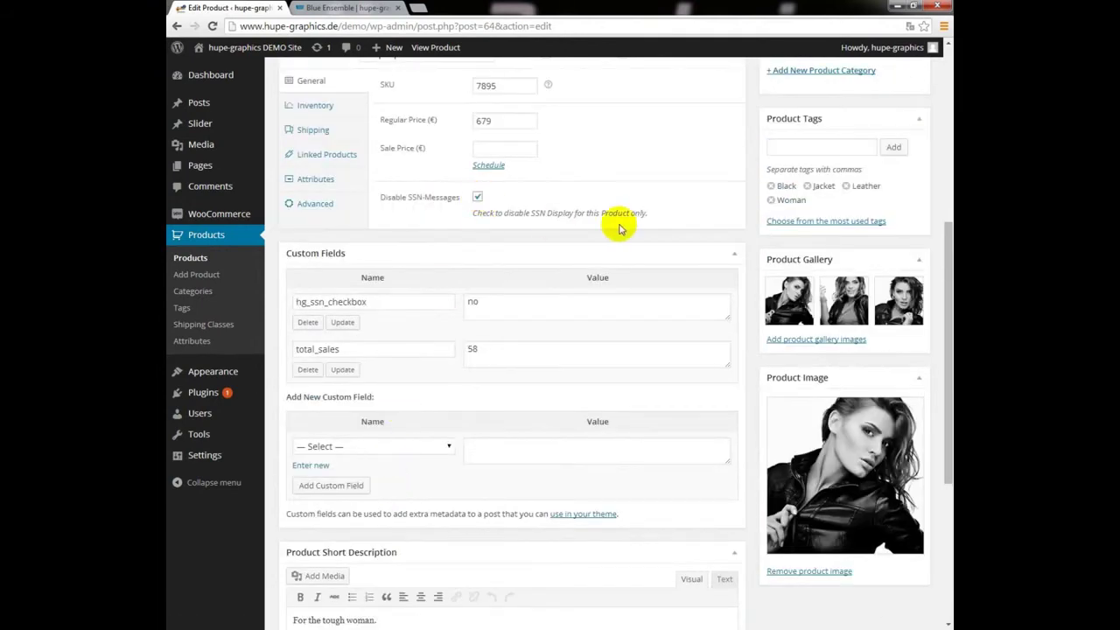
scroll(648, 237, "up", 4)
Open the White Dress product for editing, disable its SSN messages and update the product
left_click(193, 260)
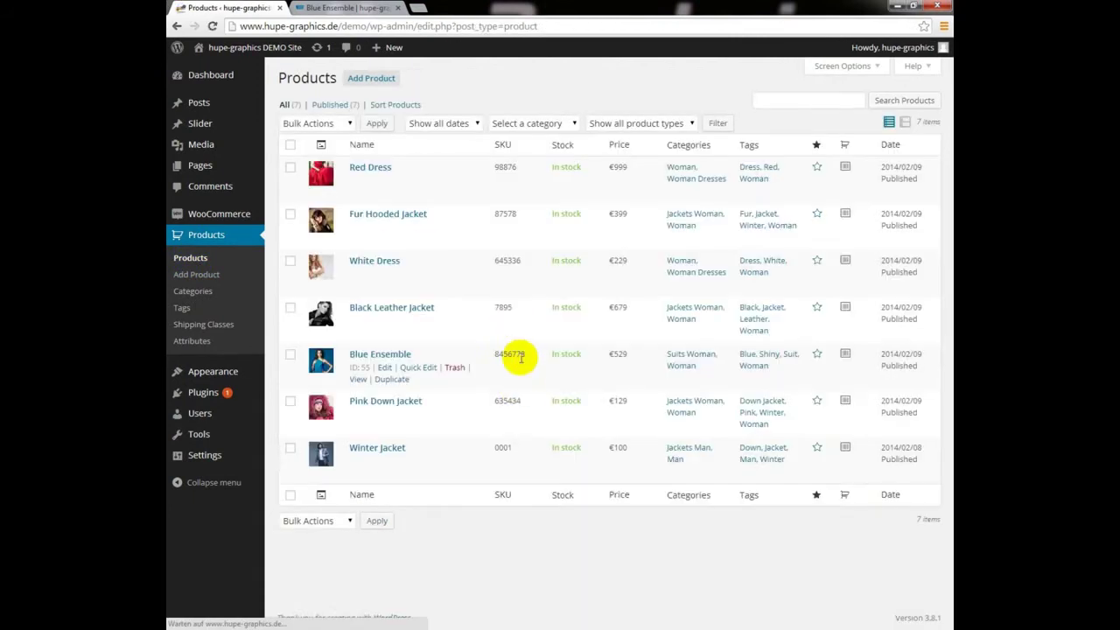
left_click(383, 274)
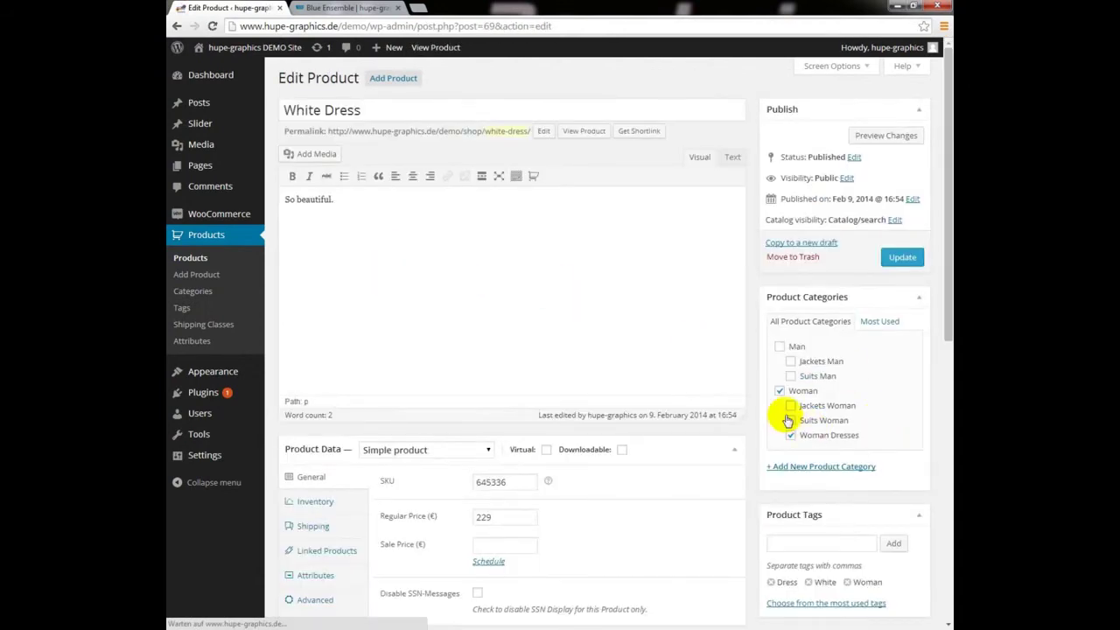
scroll(739, 447, "down", 4)
left_click(477, 285)
scroll(652, 345, "up", 3)
scroll(746, 369, "up", 1)
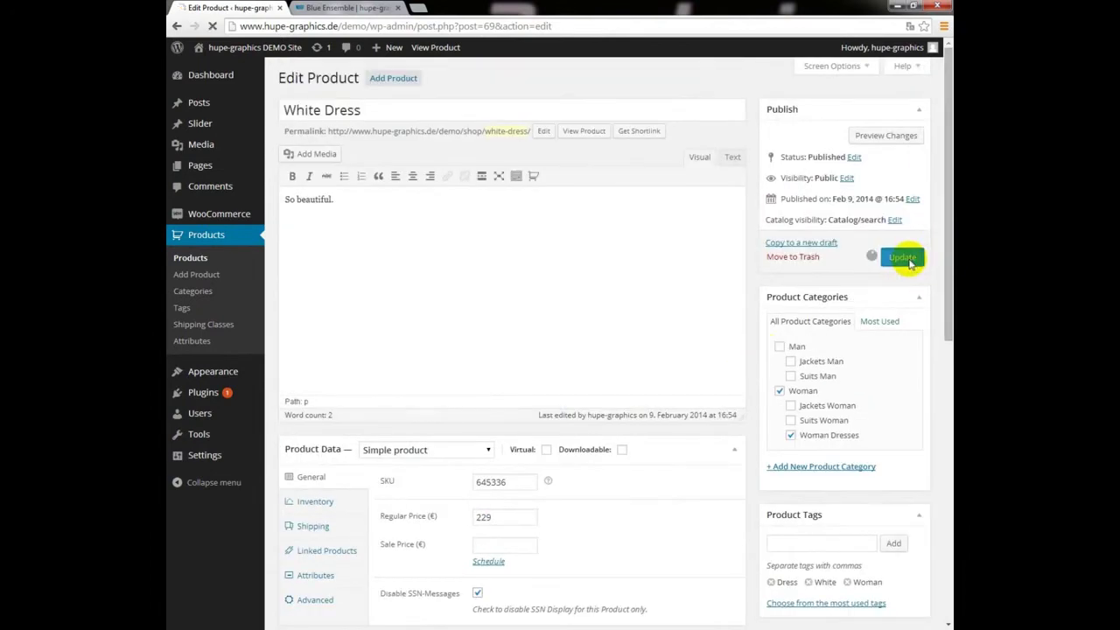
left_click(902, 256)
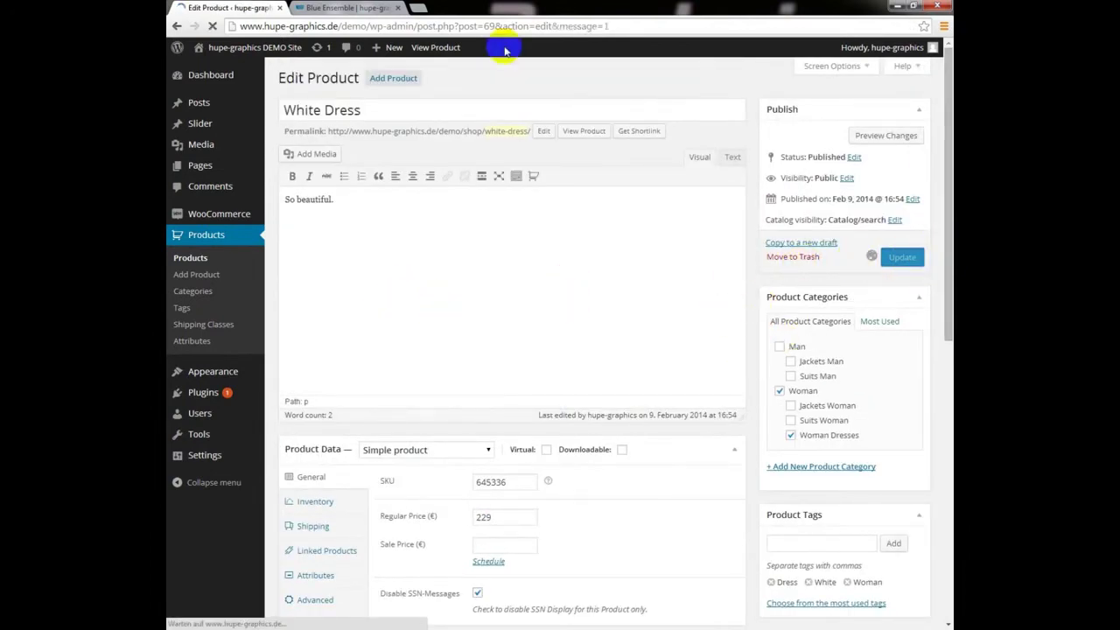
Open the Black Leather Jacket, White Dress and Red Dress pages in the demo shop to check each one for the sales display
left_click(323, 10)
scroll(710, 292, "up", 3)
left_click(330, 224)
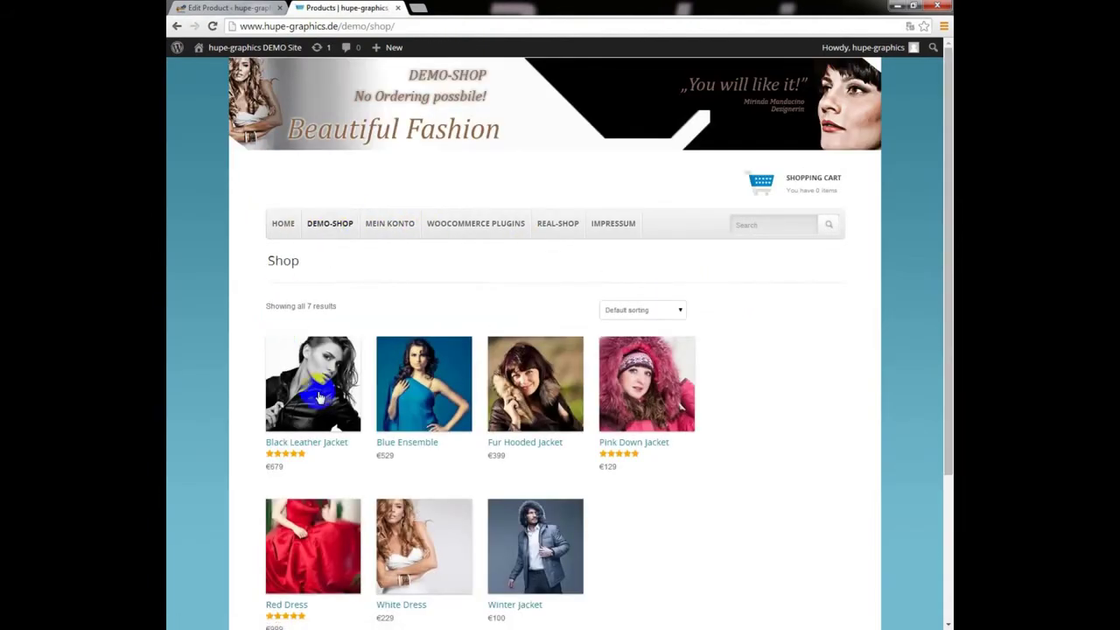
left_click(319, 396)
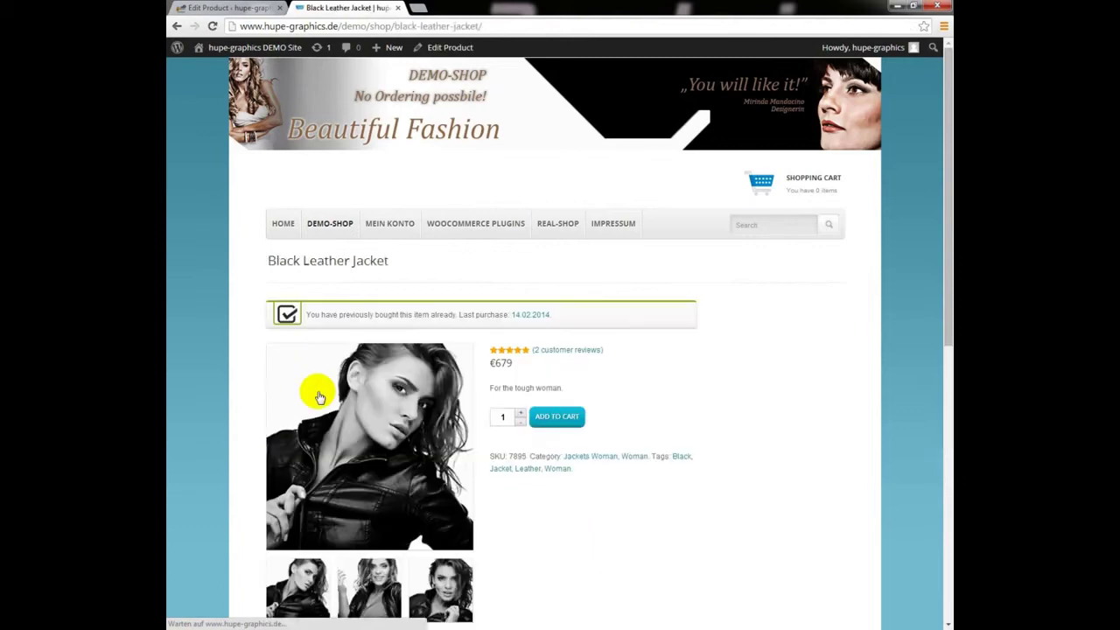
left_click(176, 26)
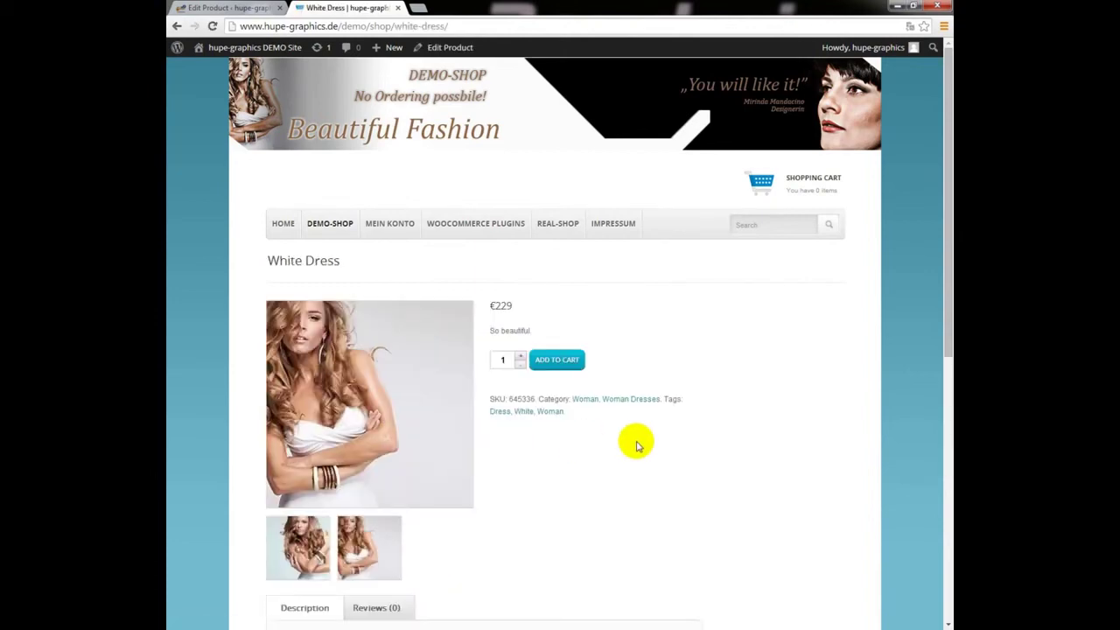
left_click(177, 28)
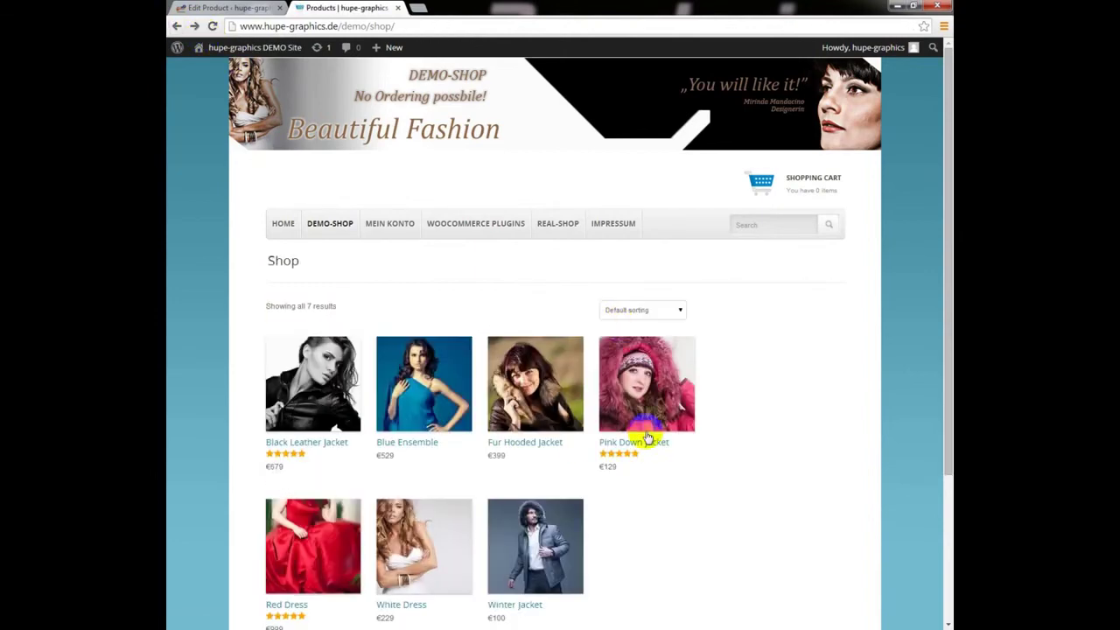
left_click(321, 573)
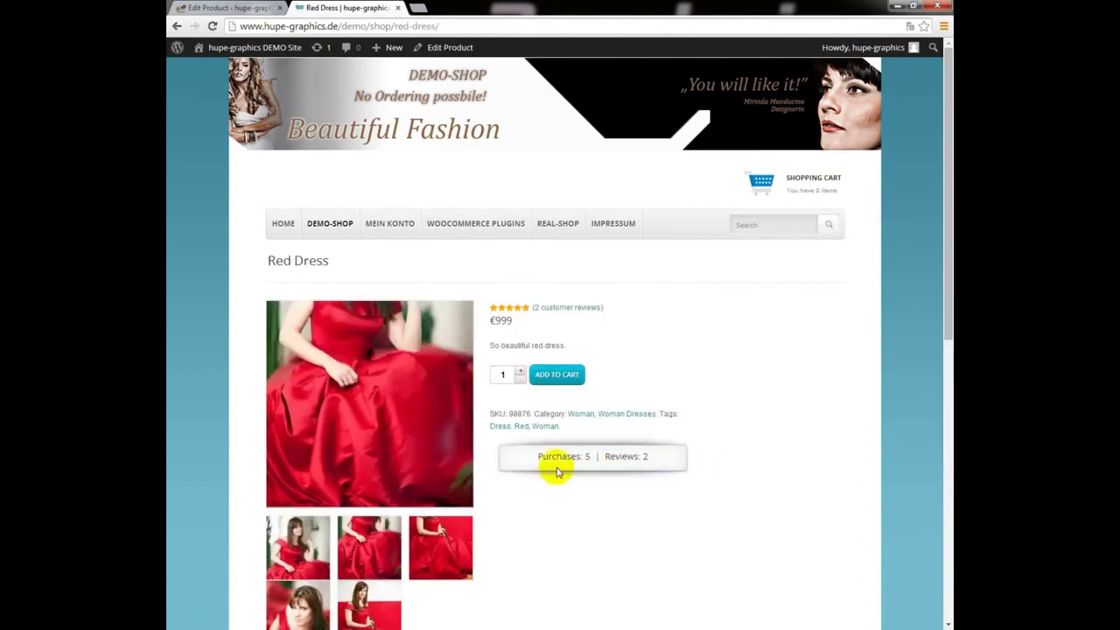
left_click(175, 28)
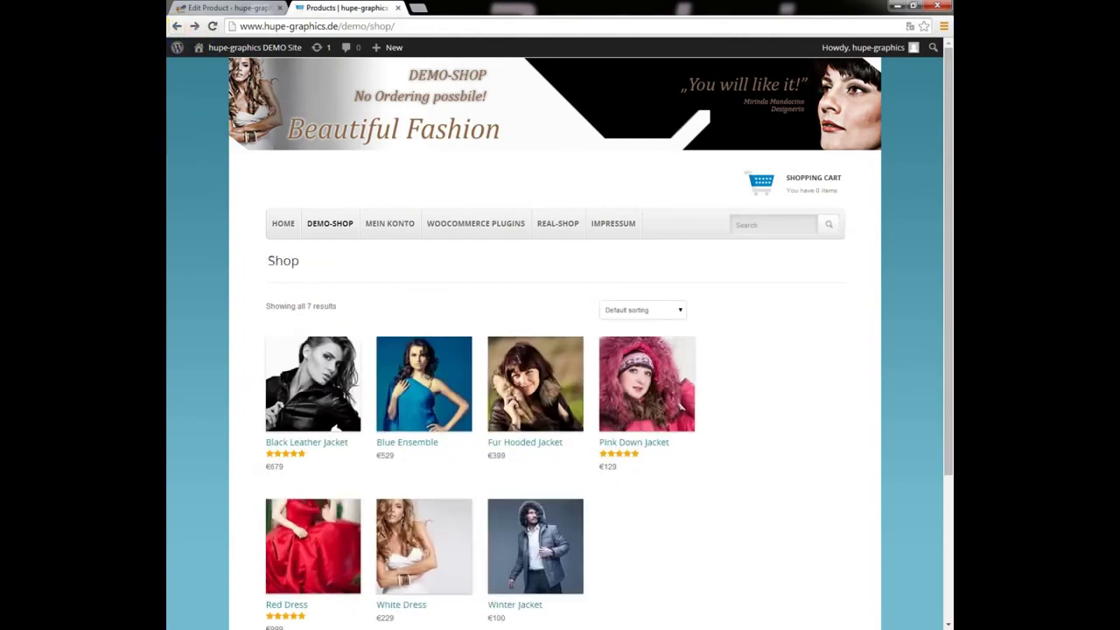